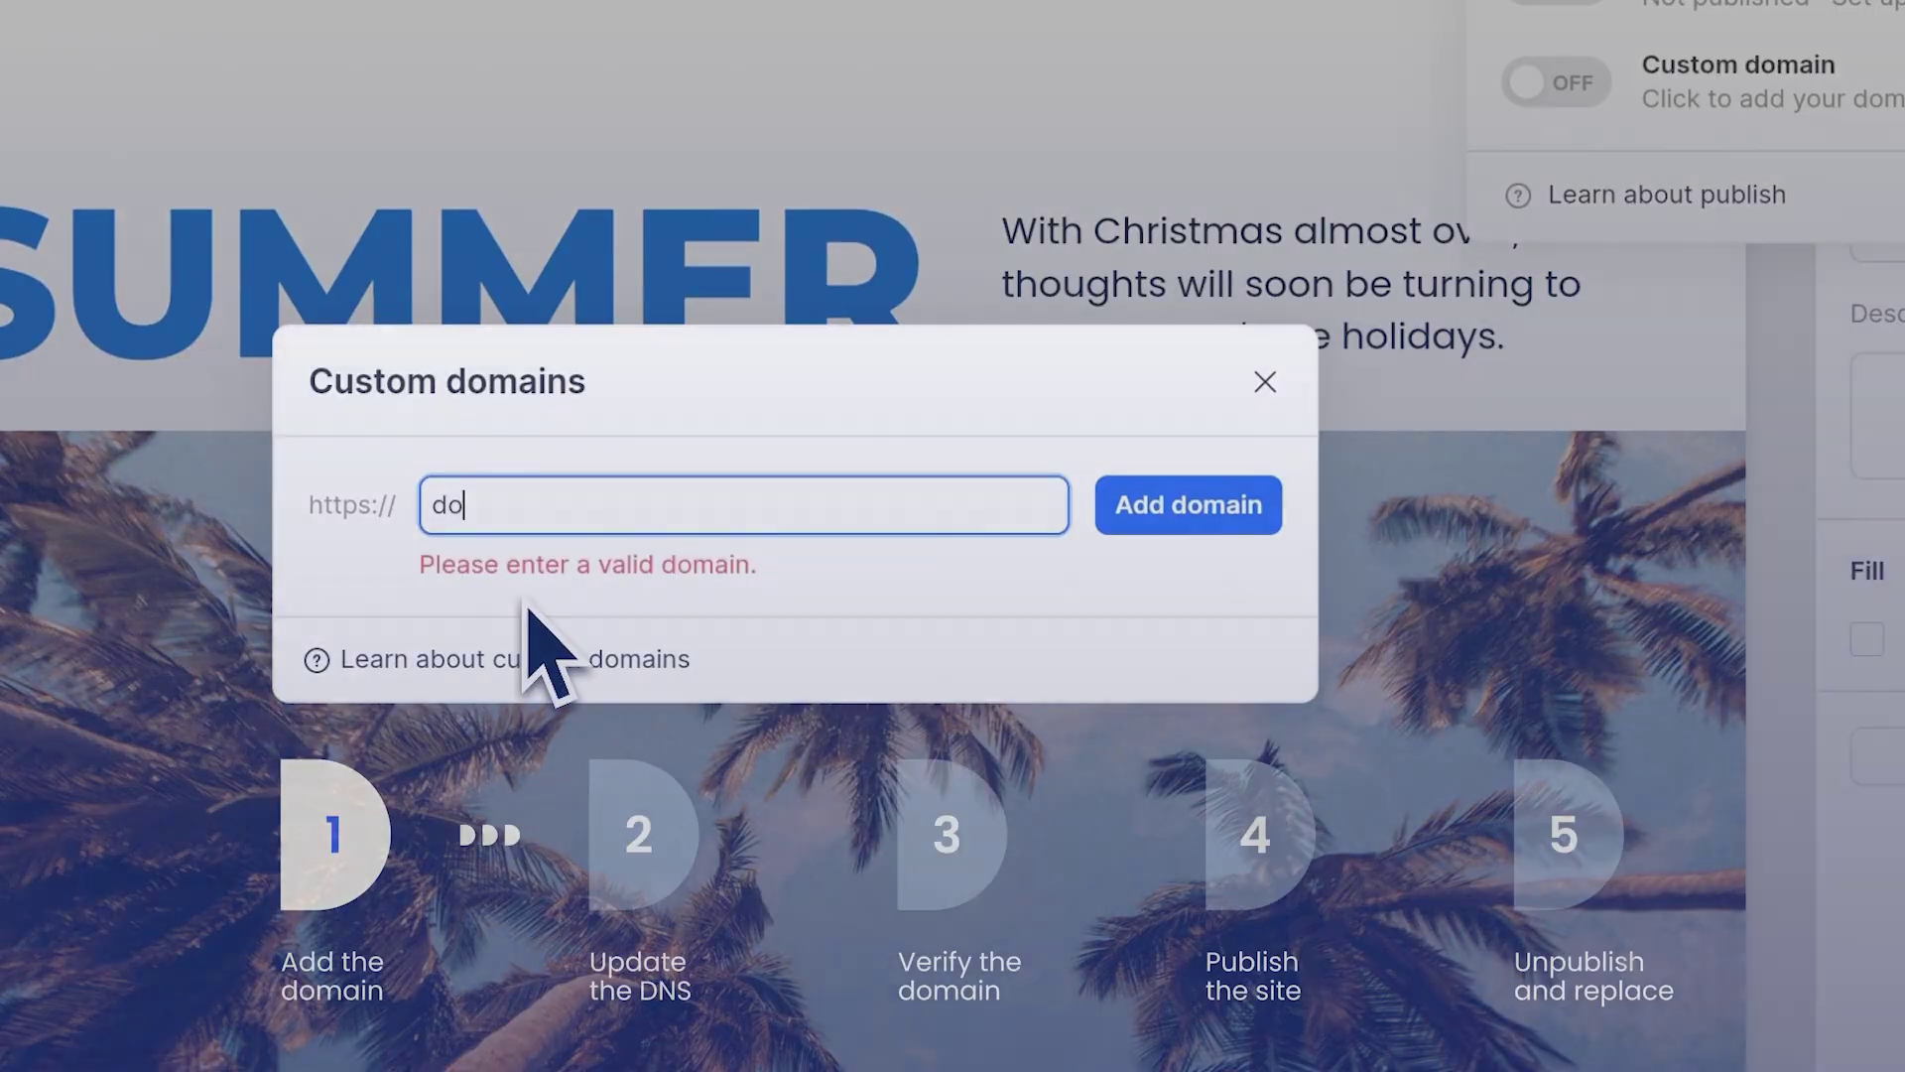
Step: Preview the doratutorial.com workflow: enter the domain, check its DNS, publish, then unpublish
text(ratutoria)
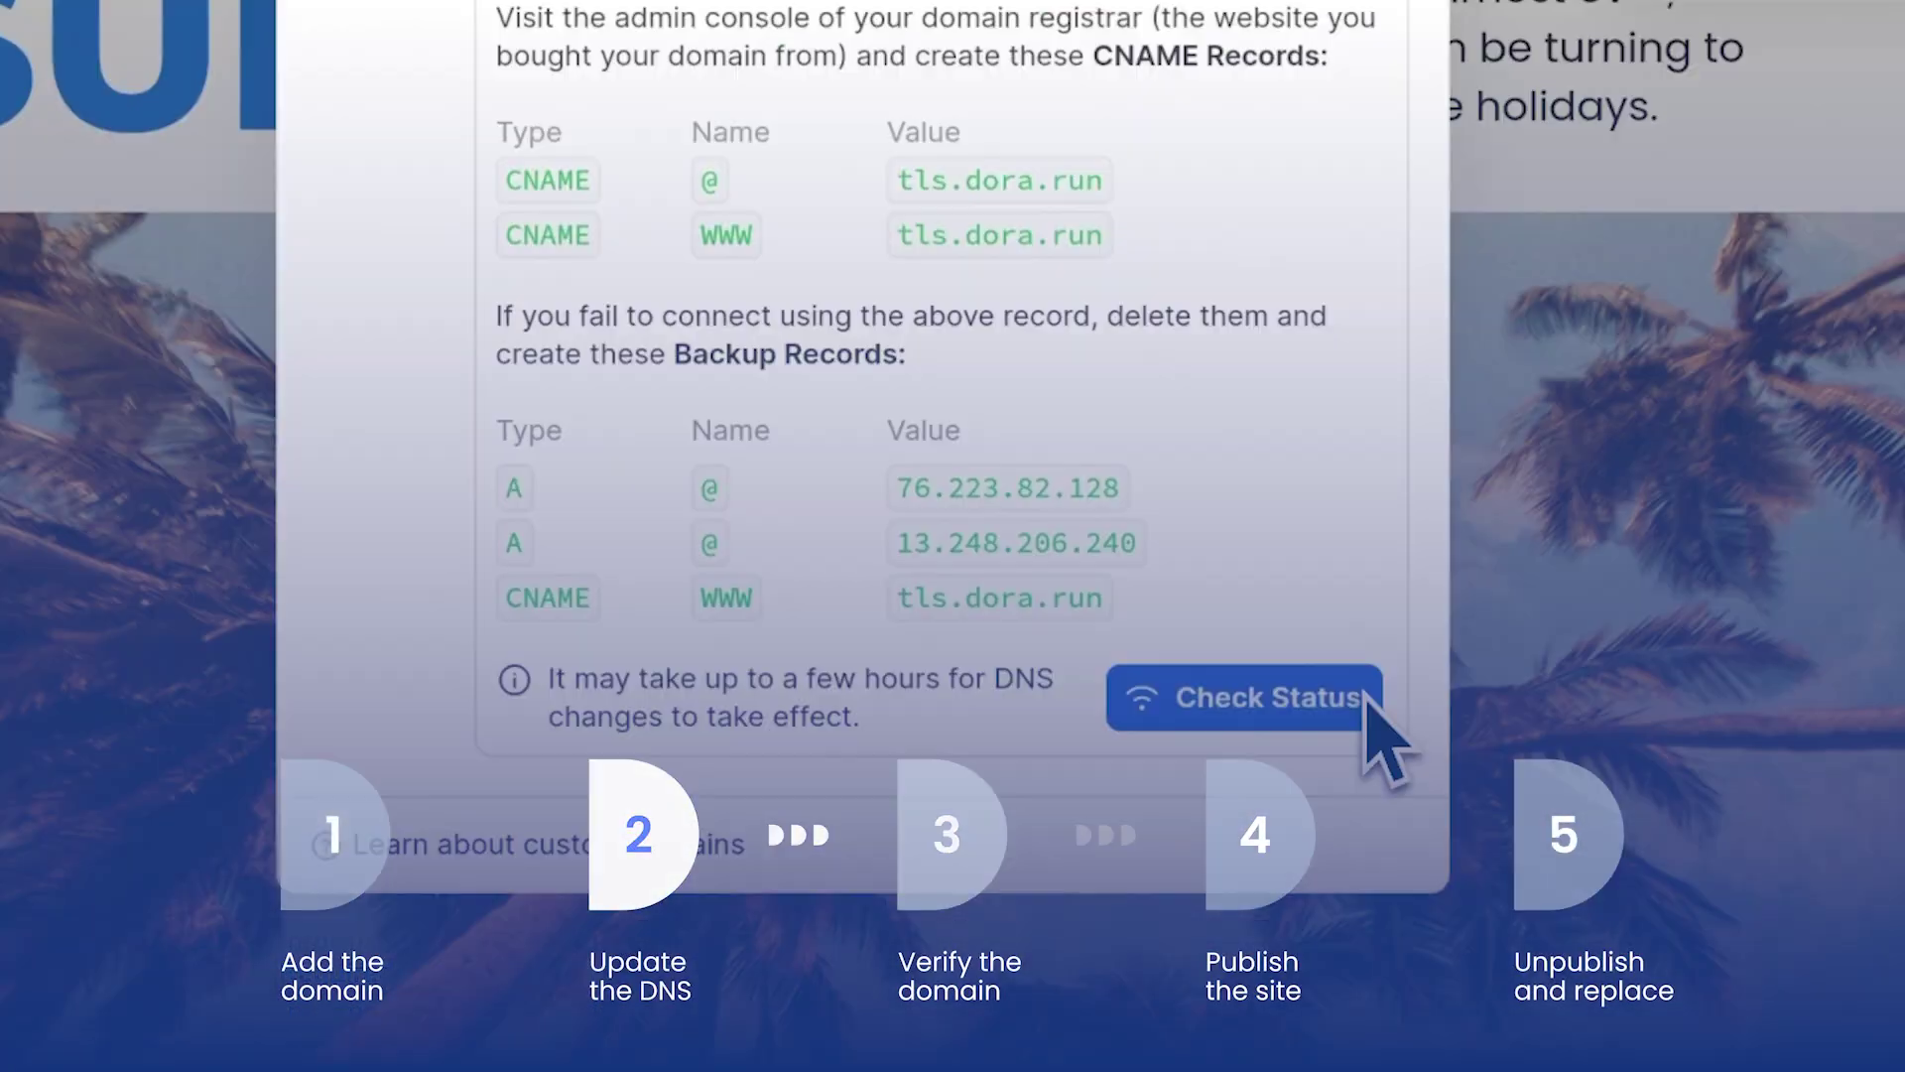
click(1364, 700)
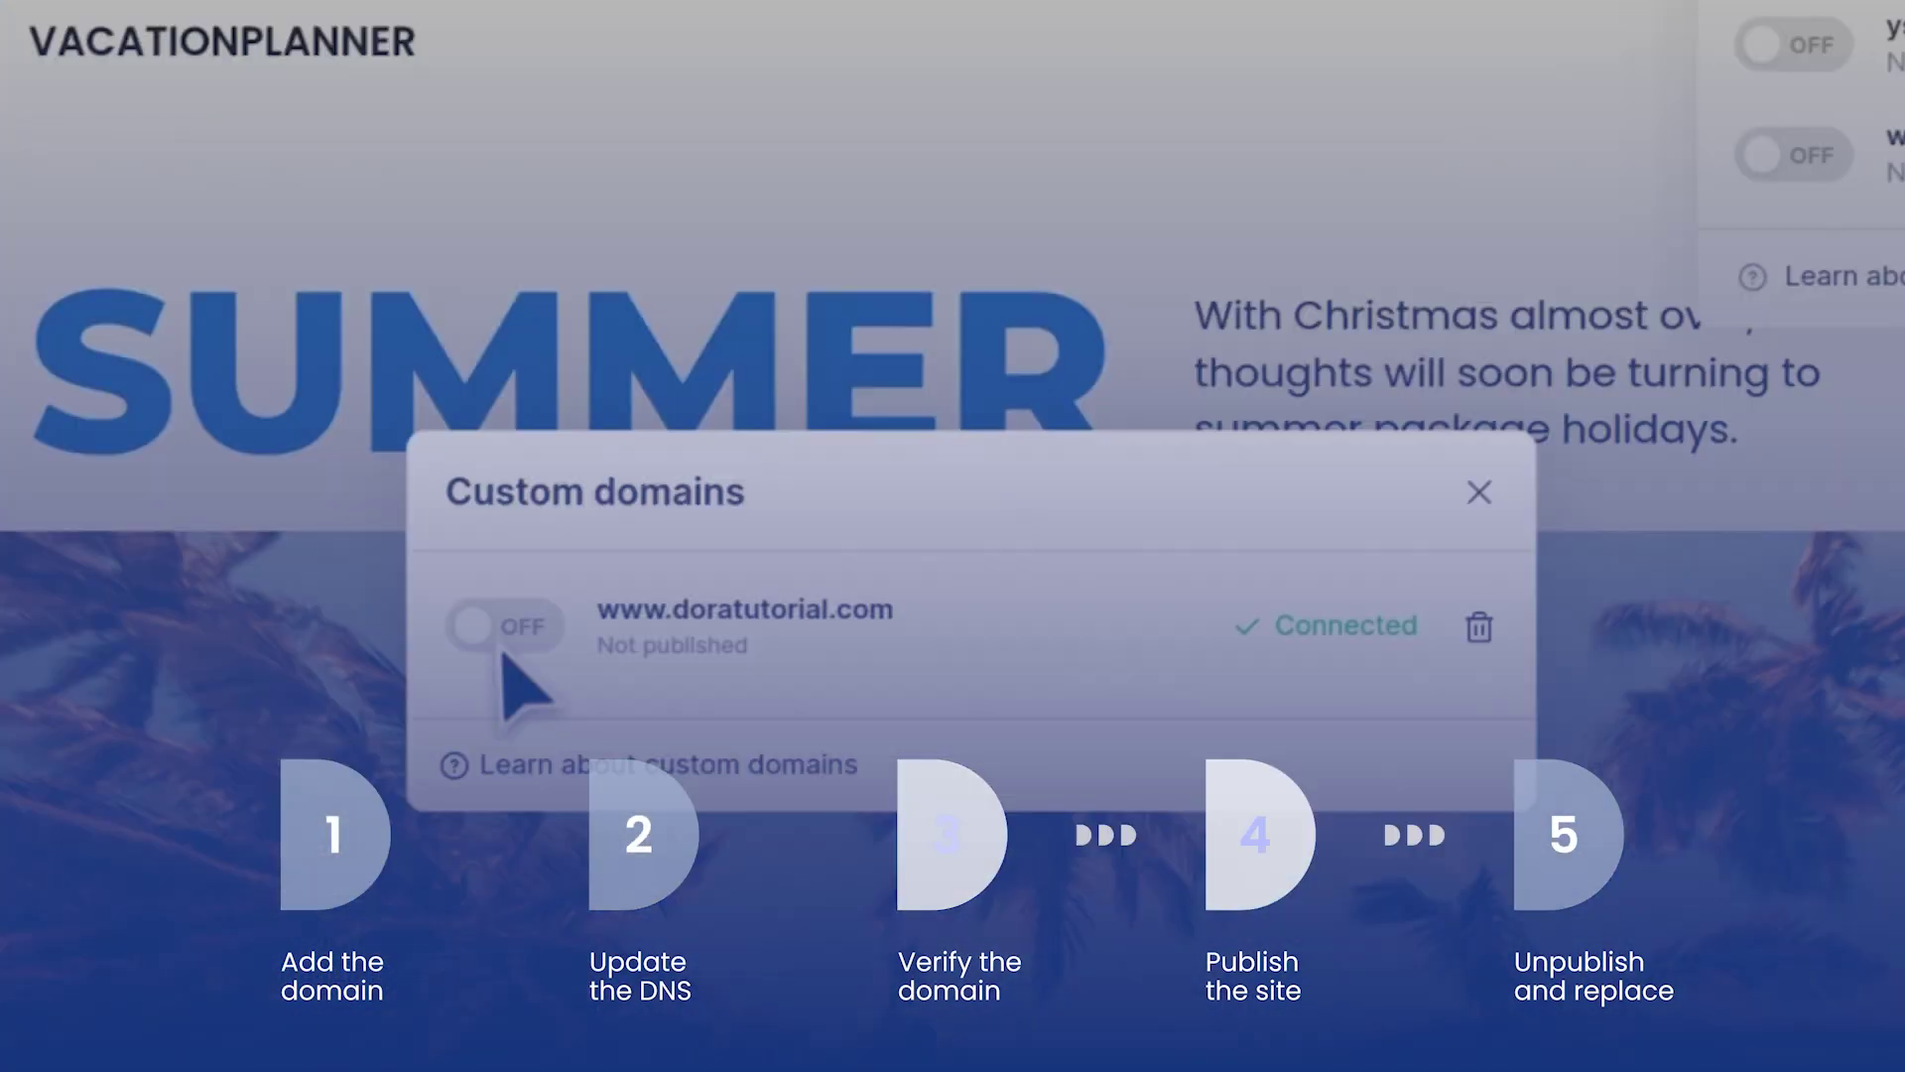
click(504, 647)
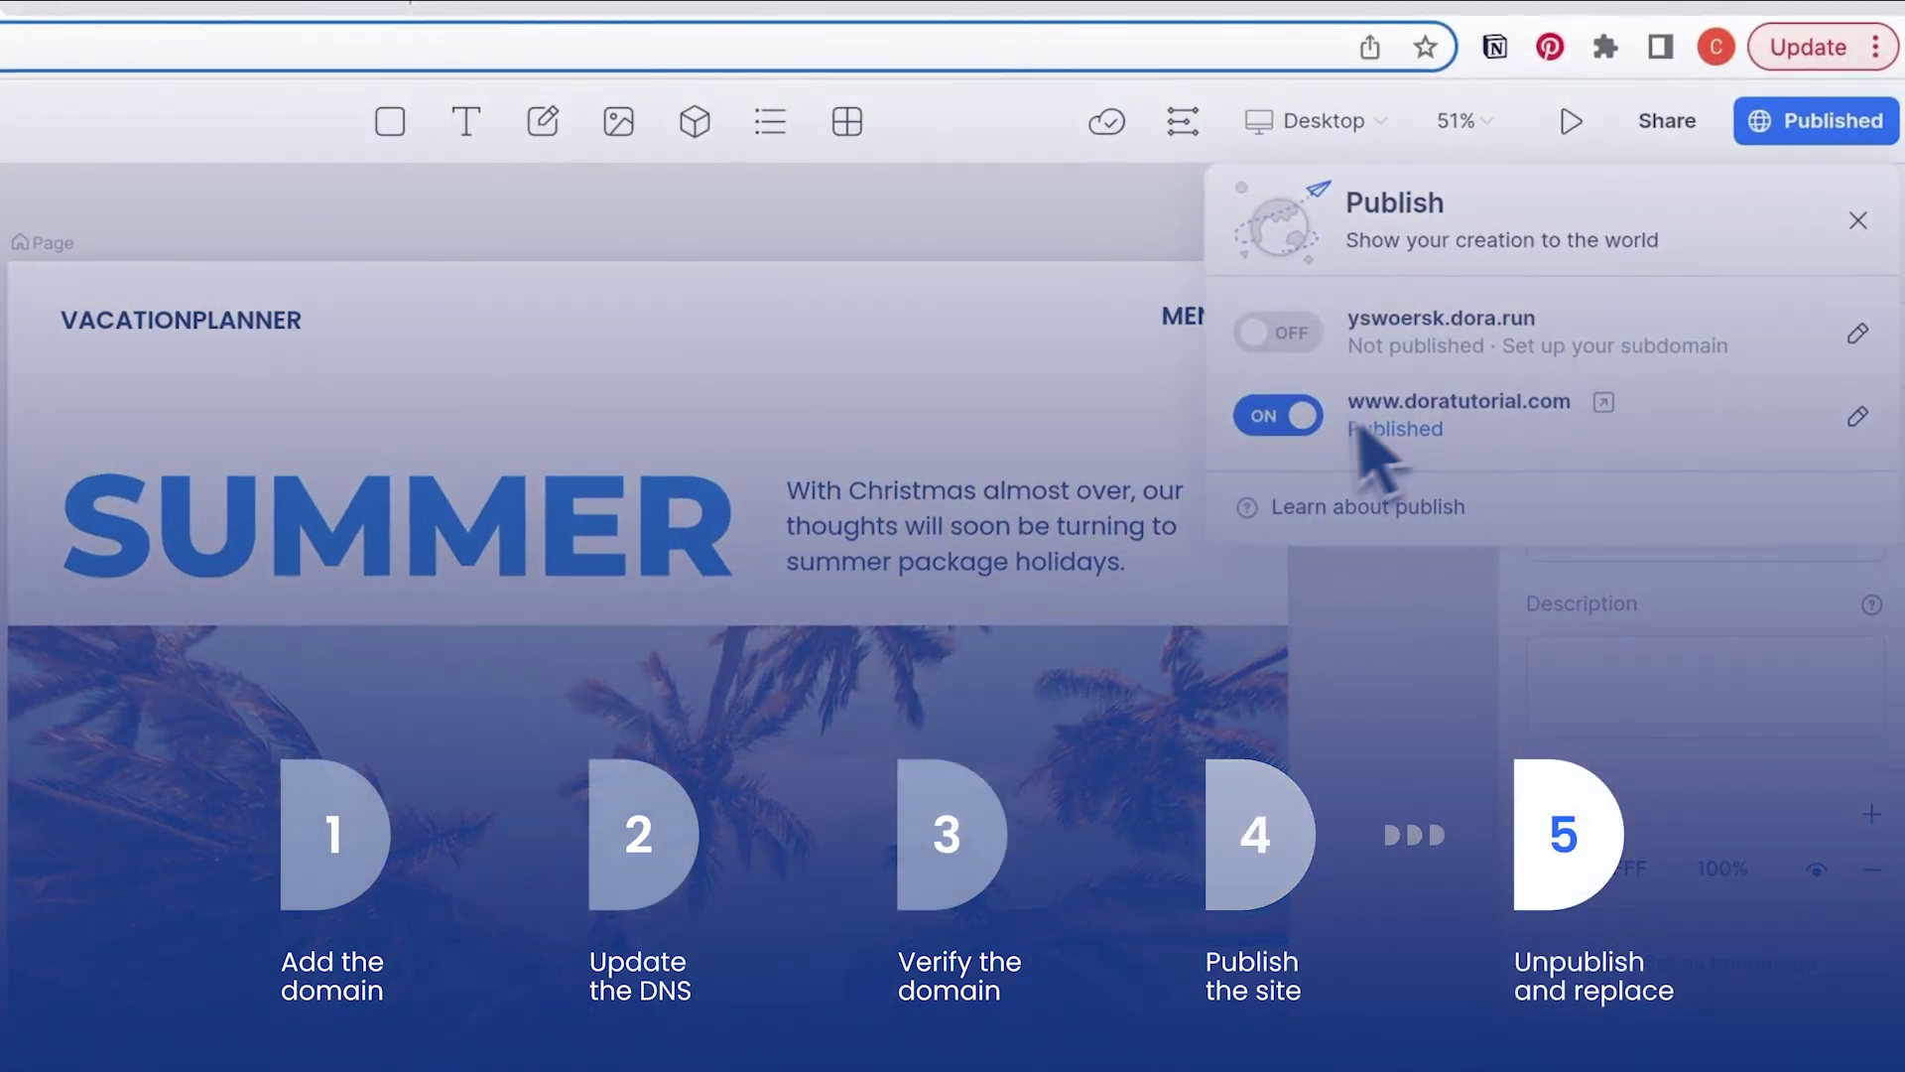
click(1300, 416)
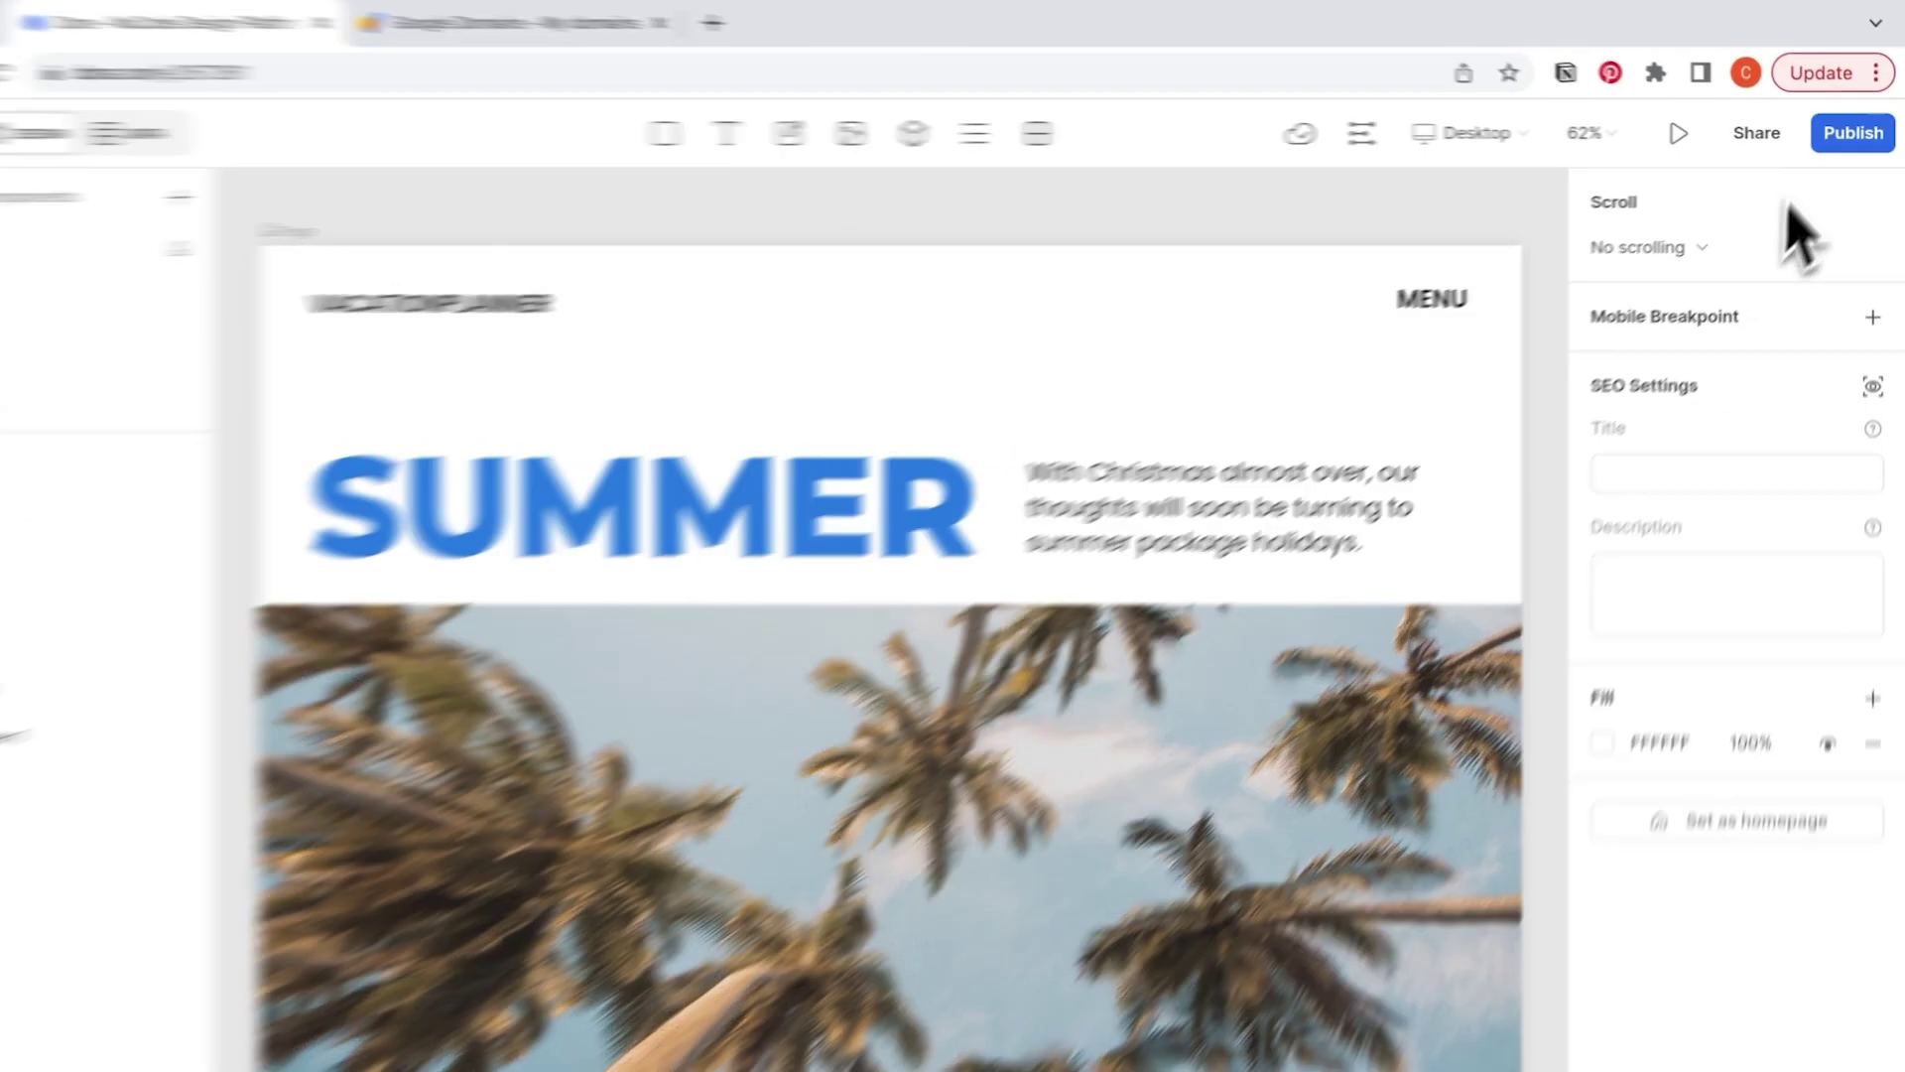
Step: From the Publish options, start a custom domain and enter doratutorial.com
click(1838, 136)
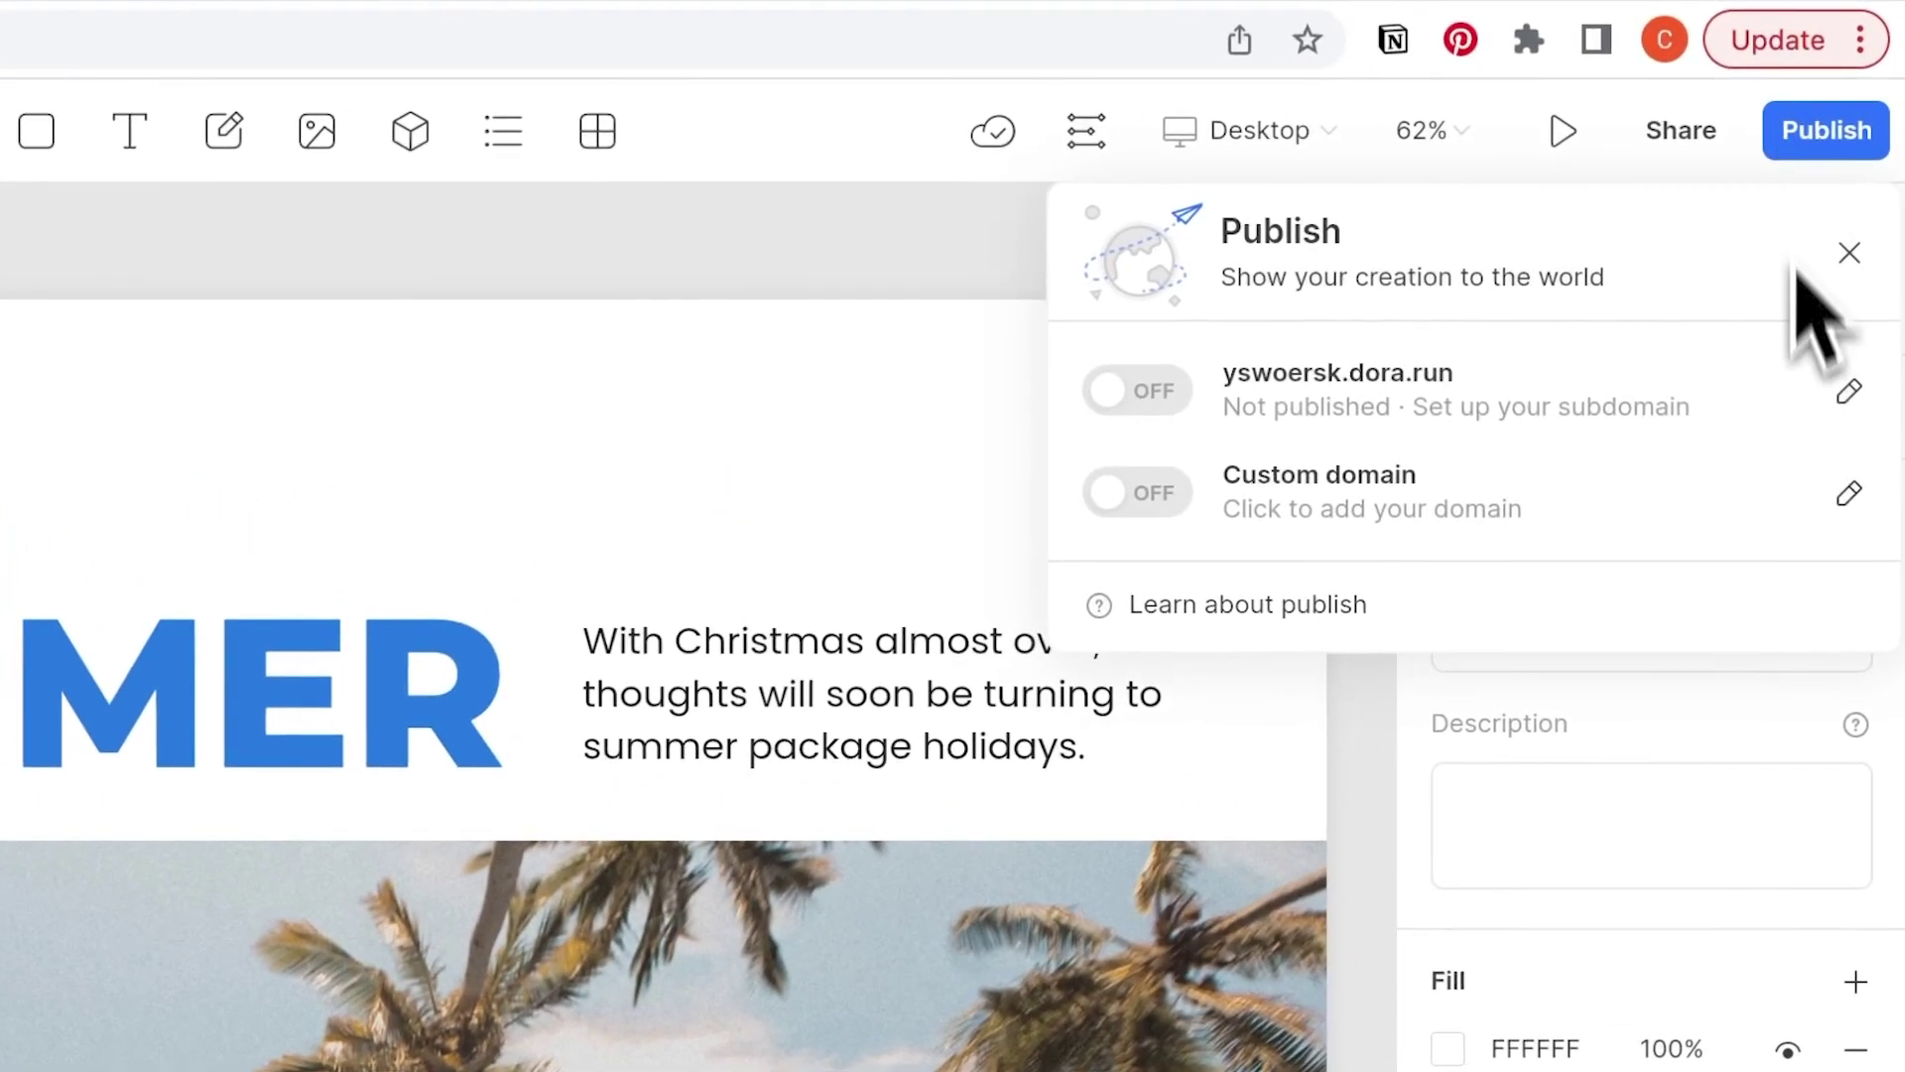
click(1849, 494)
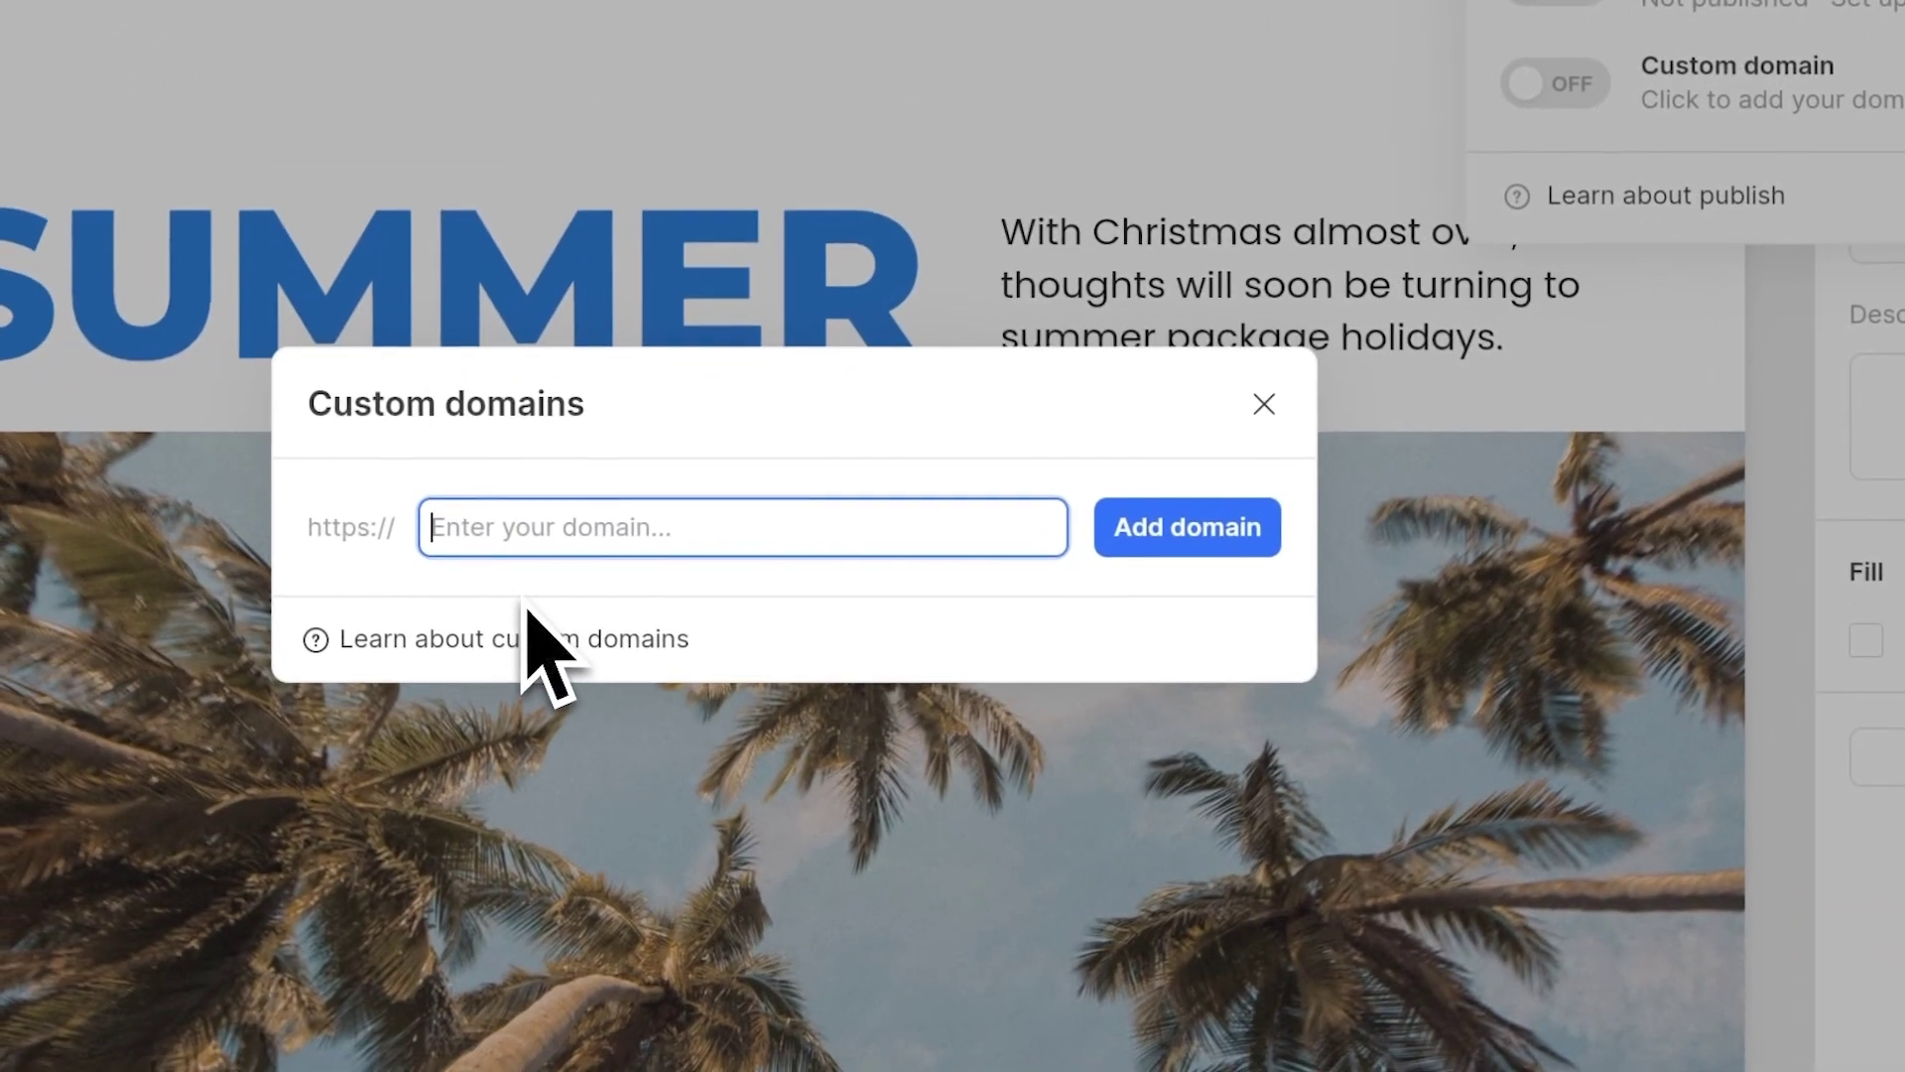
text(doratutorial.com)
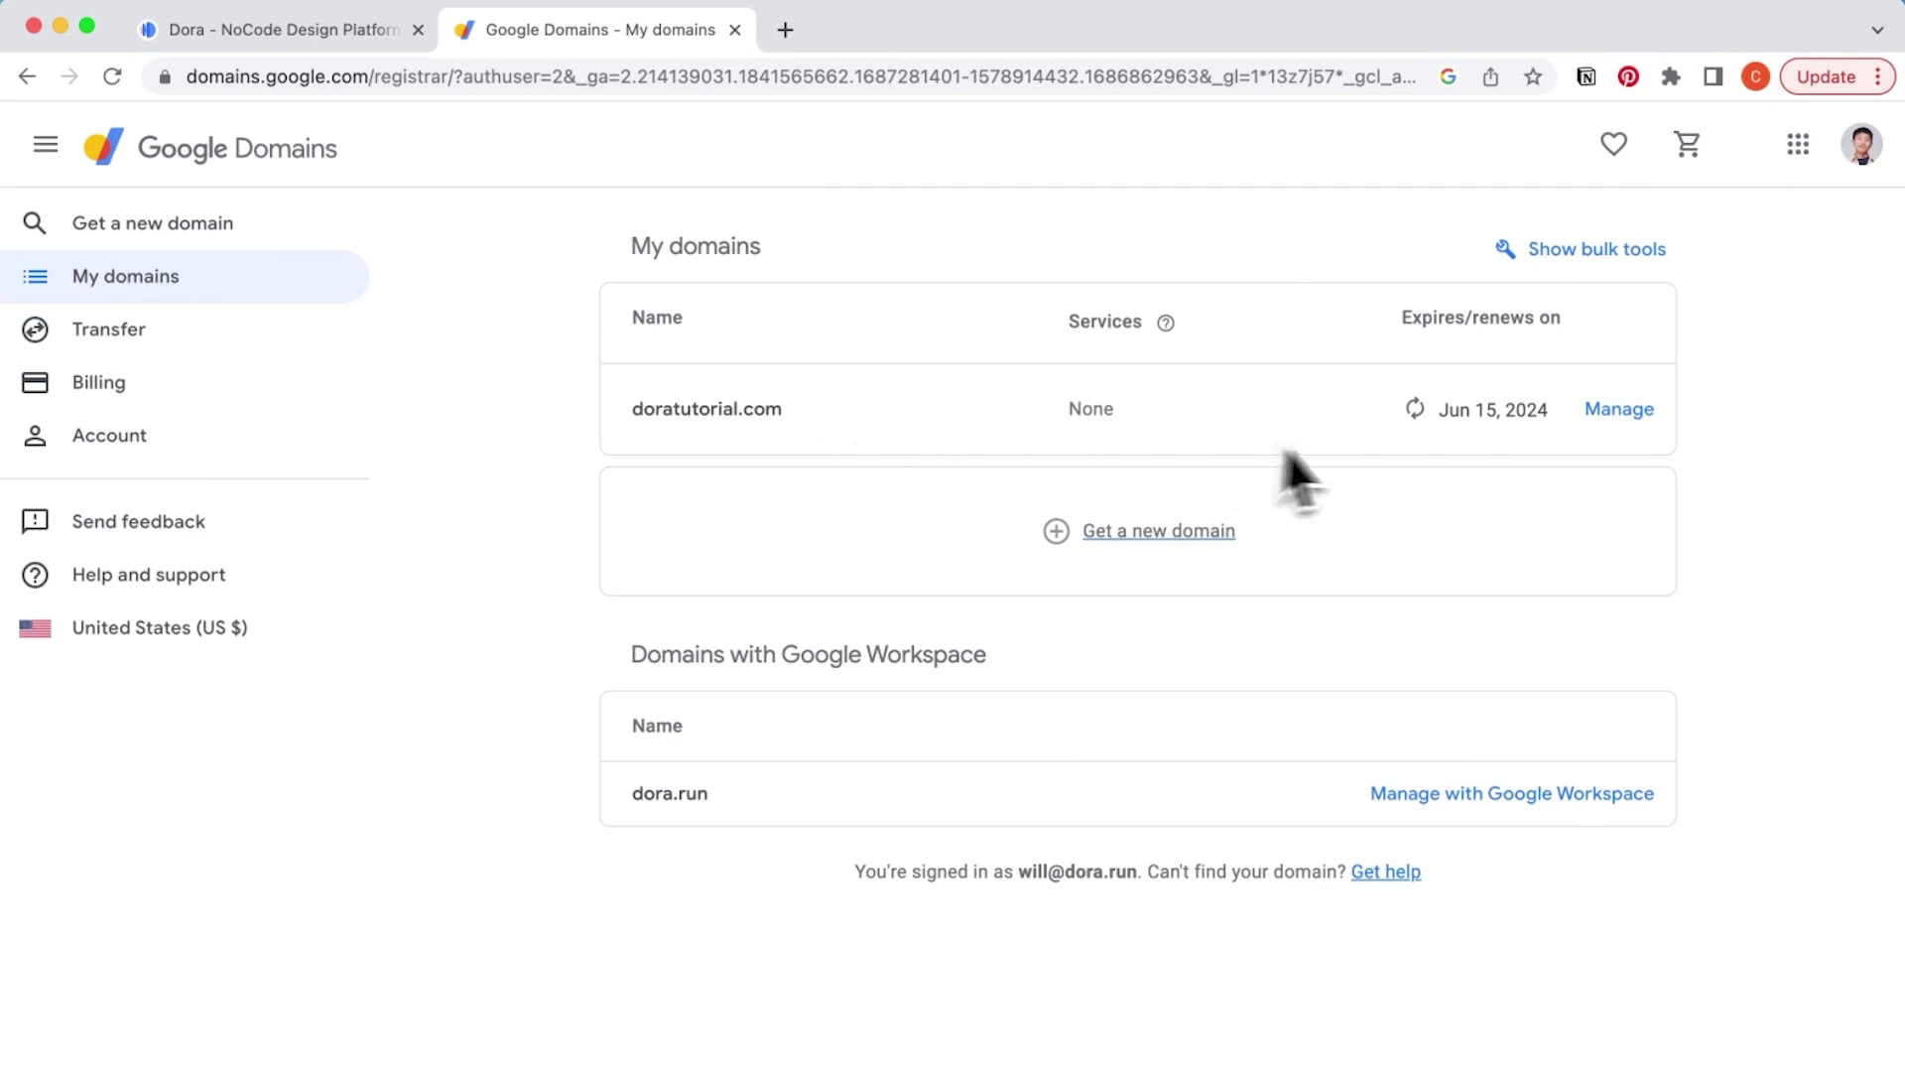
Step: Go to the DNS records page for doratutorial.com in Google Domains
click(1619, 409)
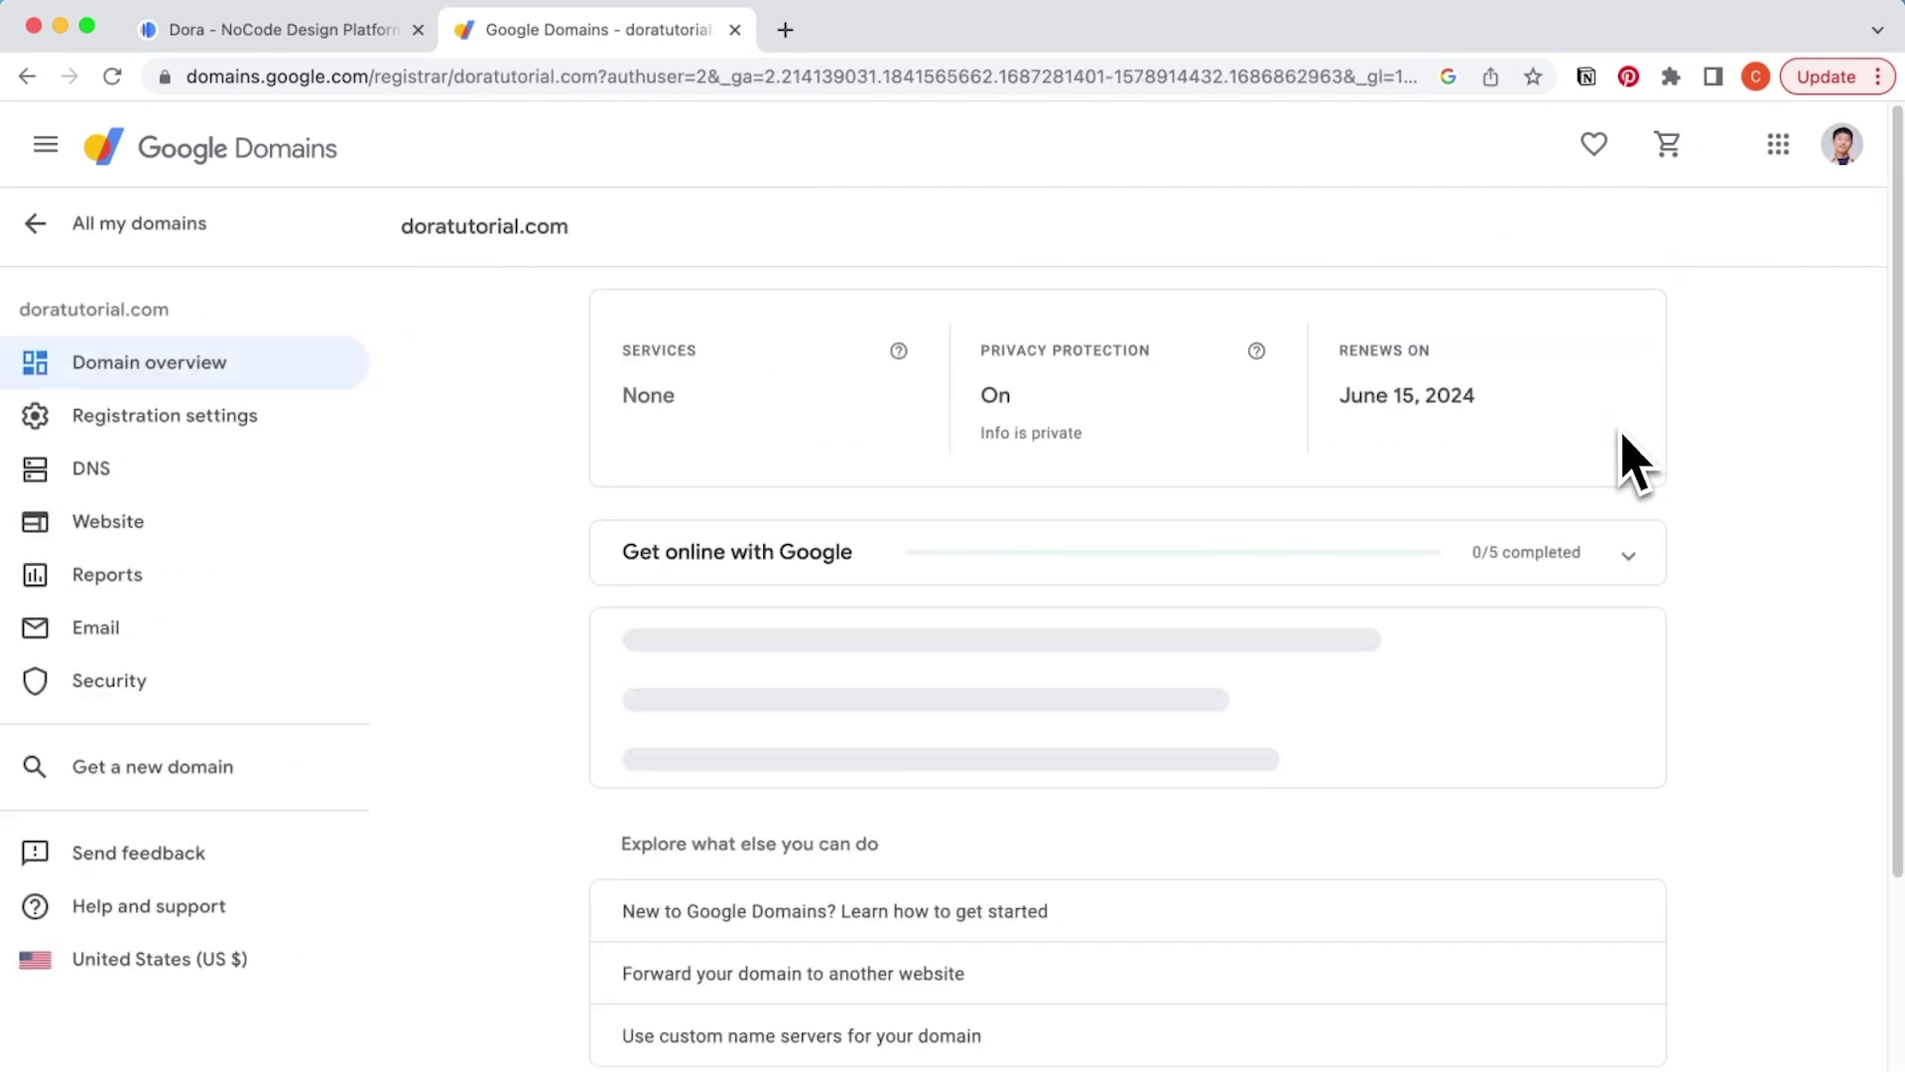
click(320, 475)
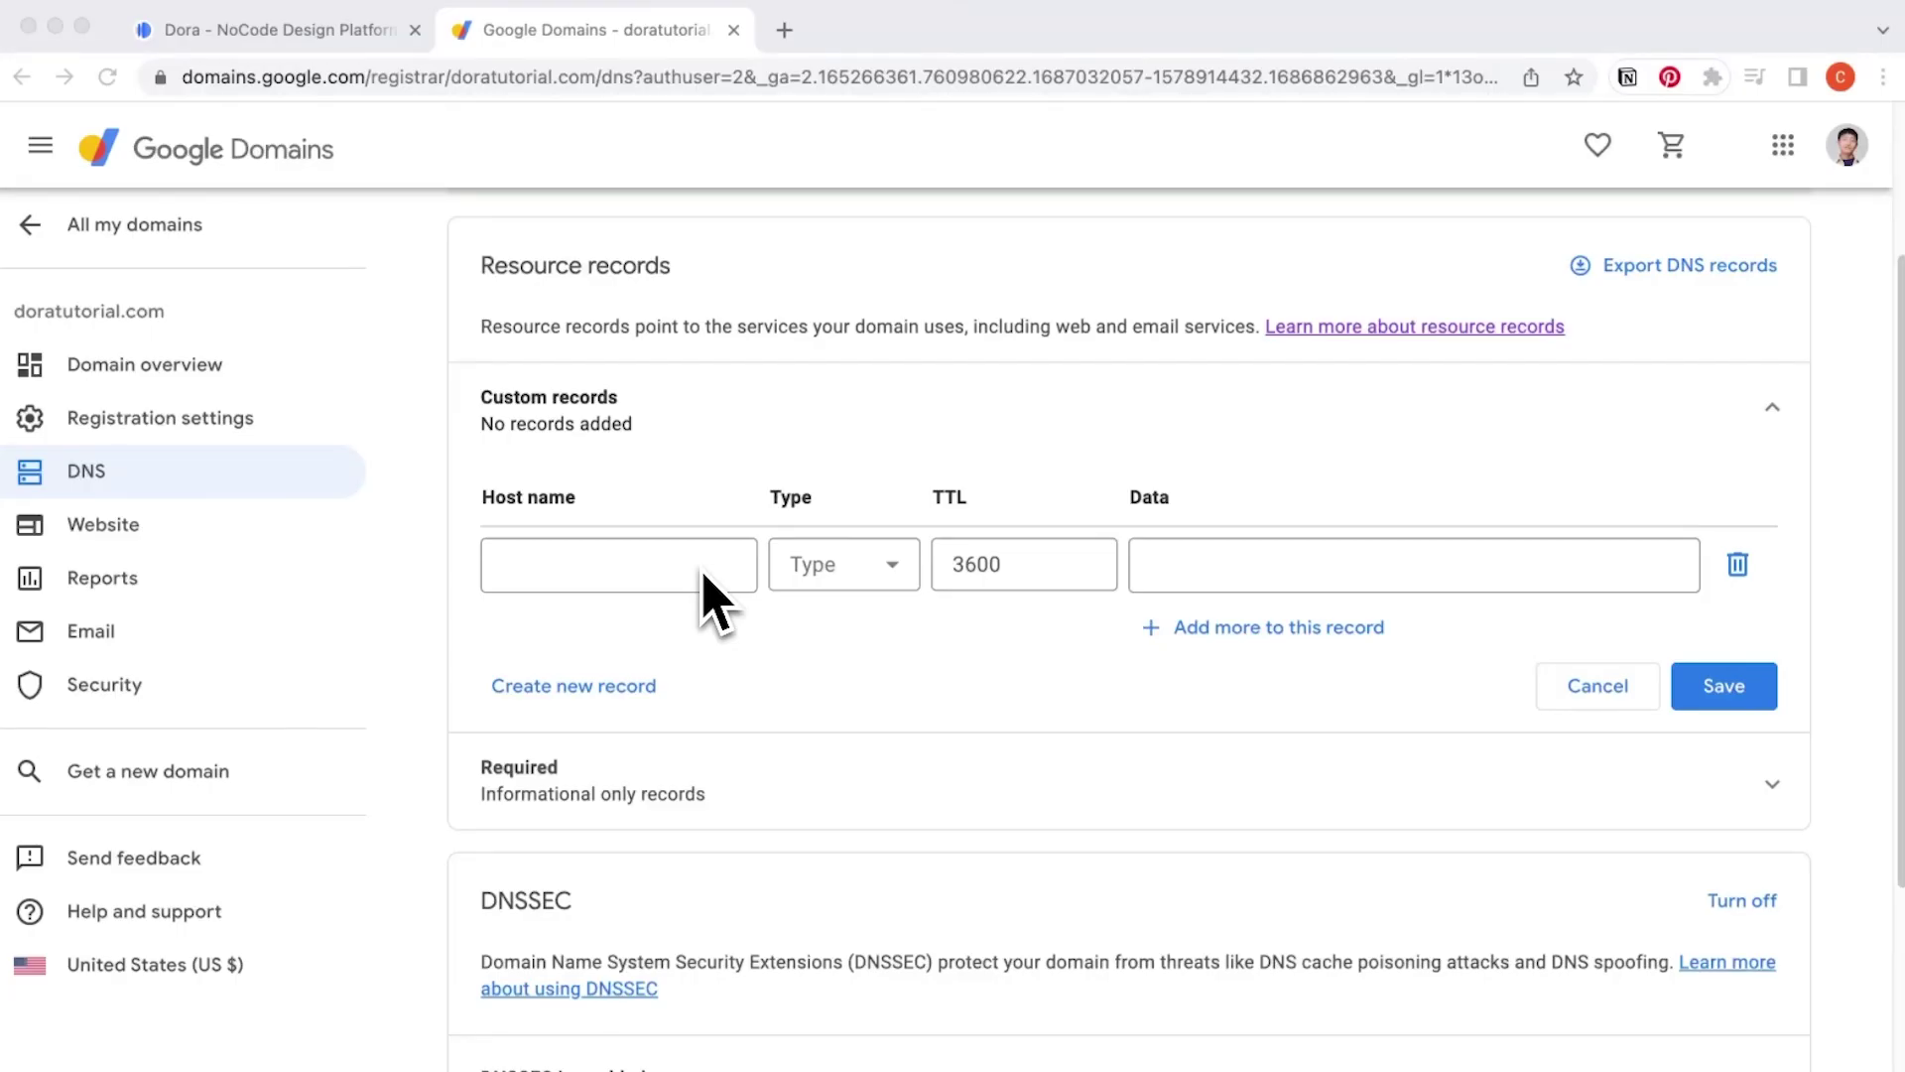
Step: Fill in a www CNAME record pointing to tls.dora.run and add a second record row
click(703, 579)
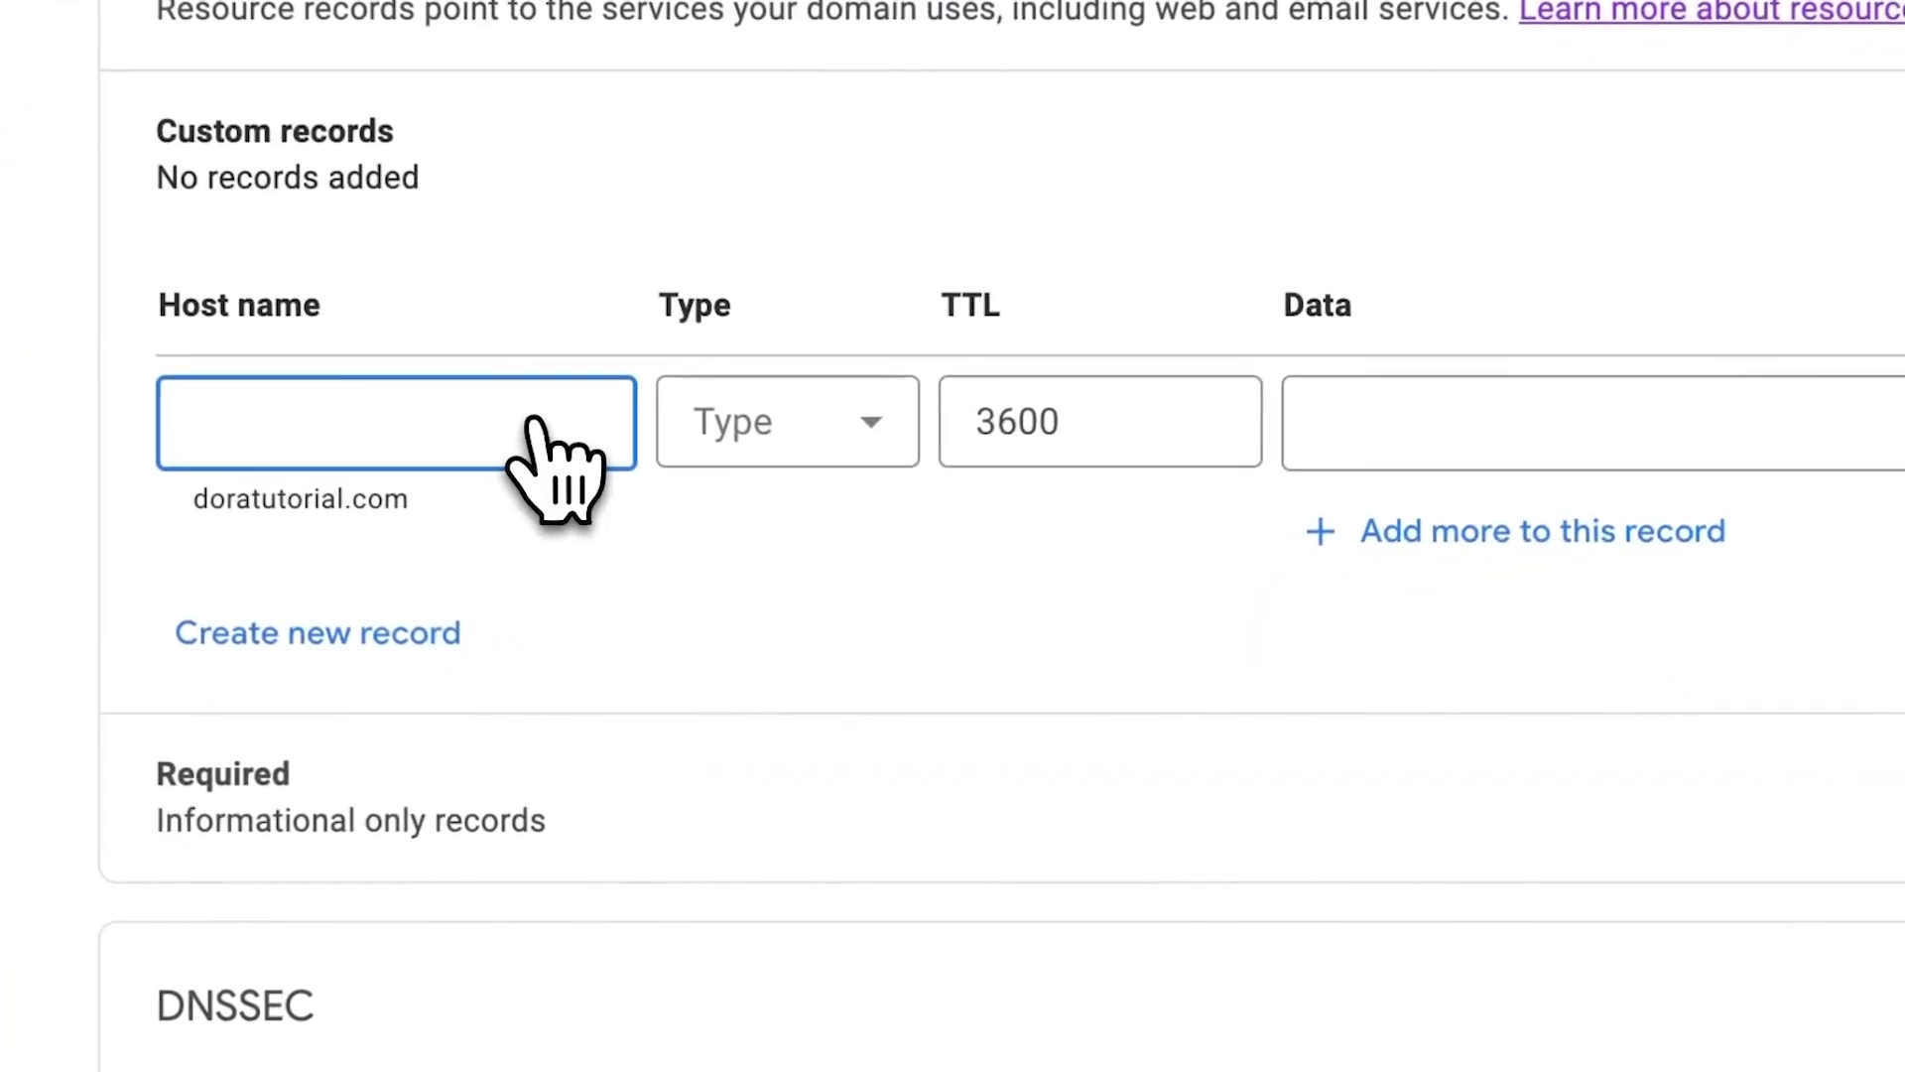
text(www)
click(808, 447)
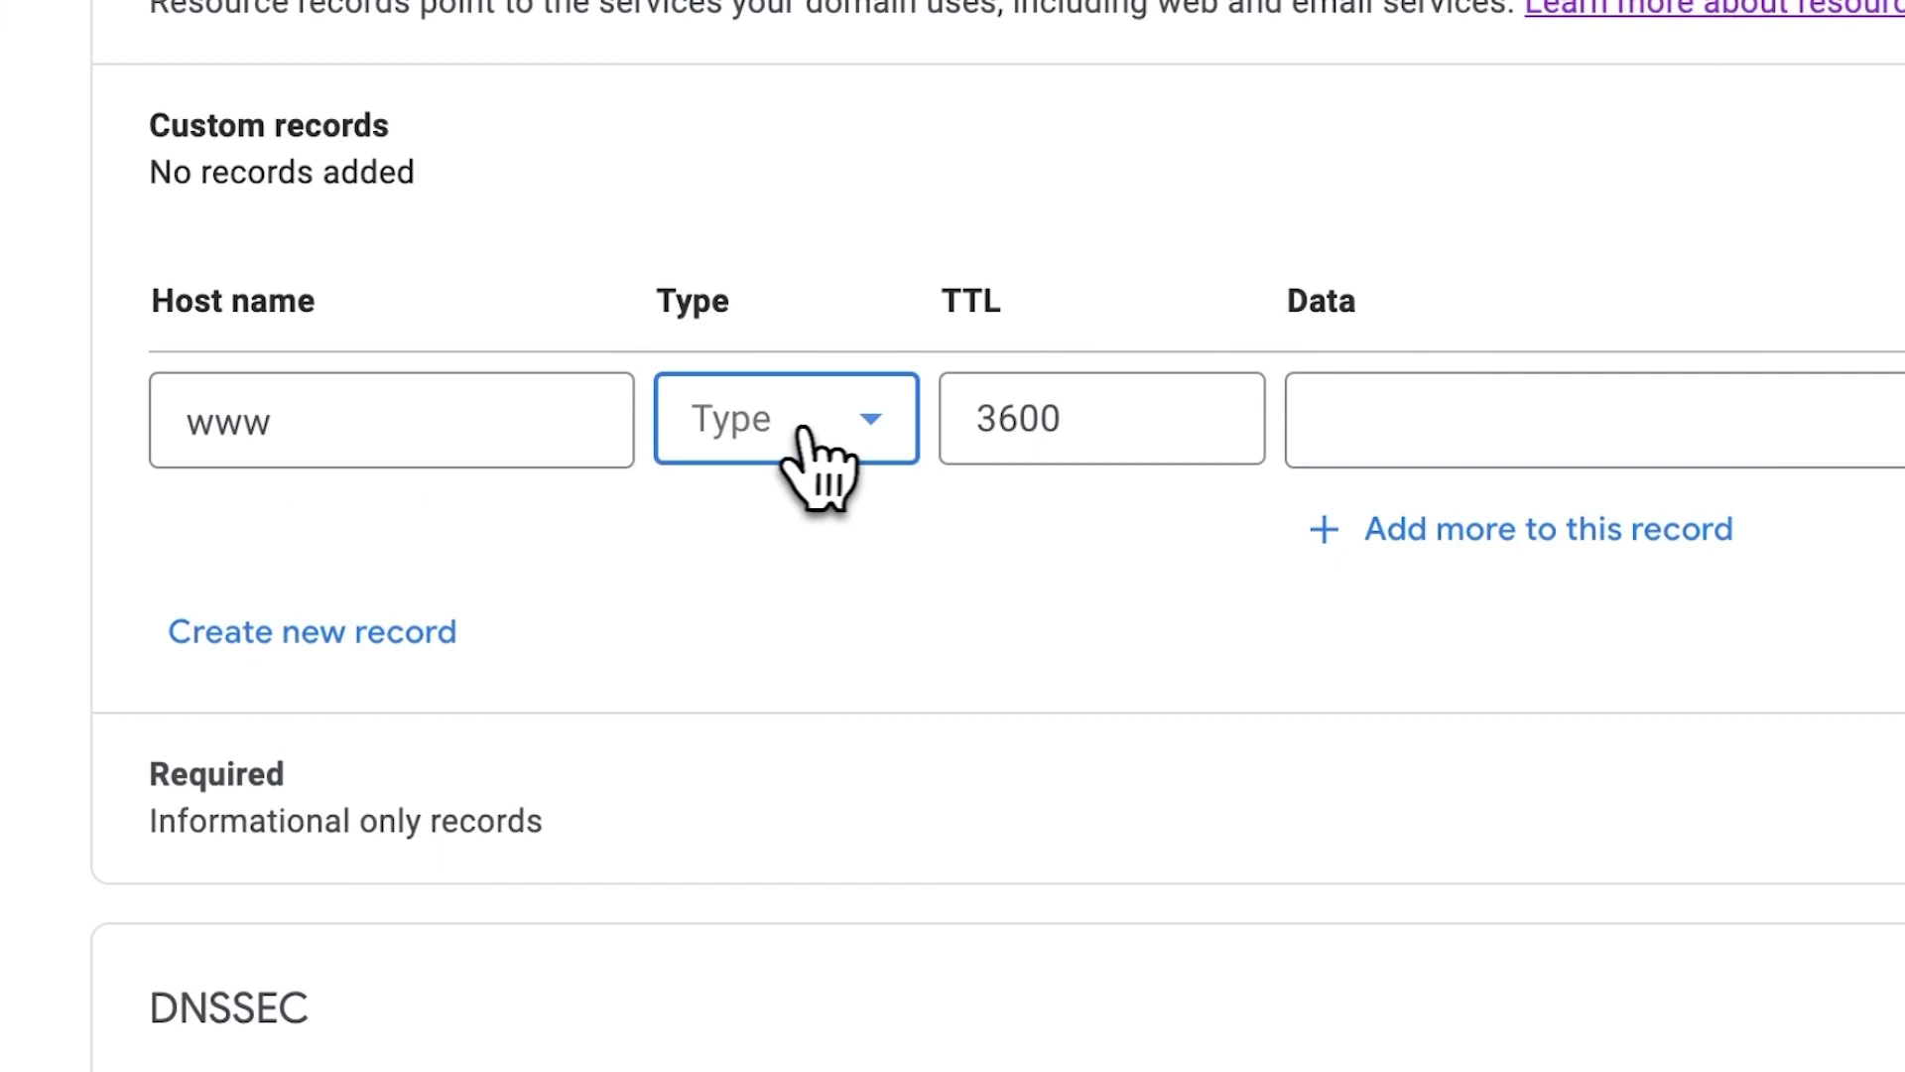
click(765, 878)
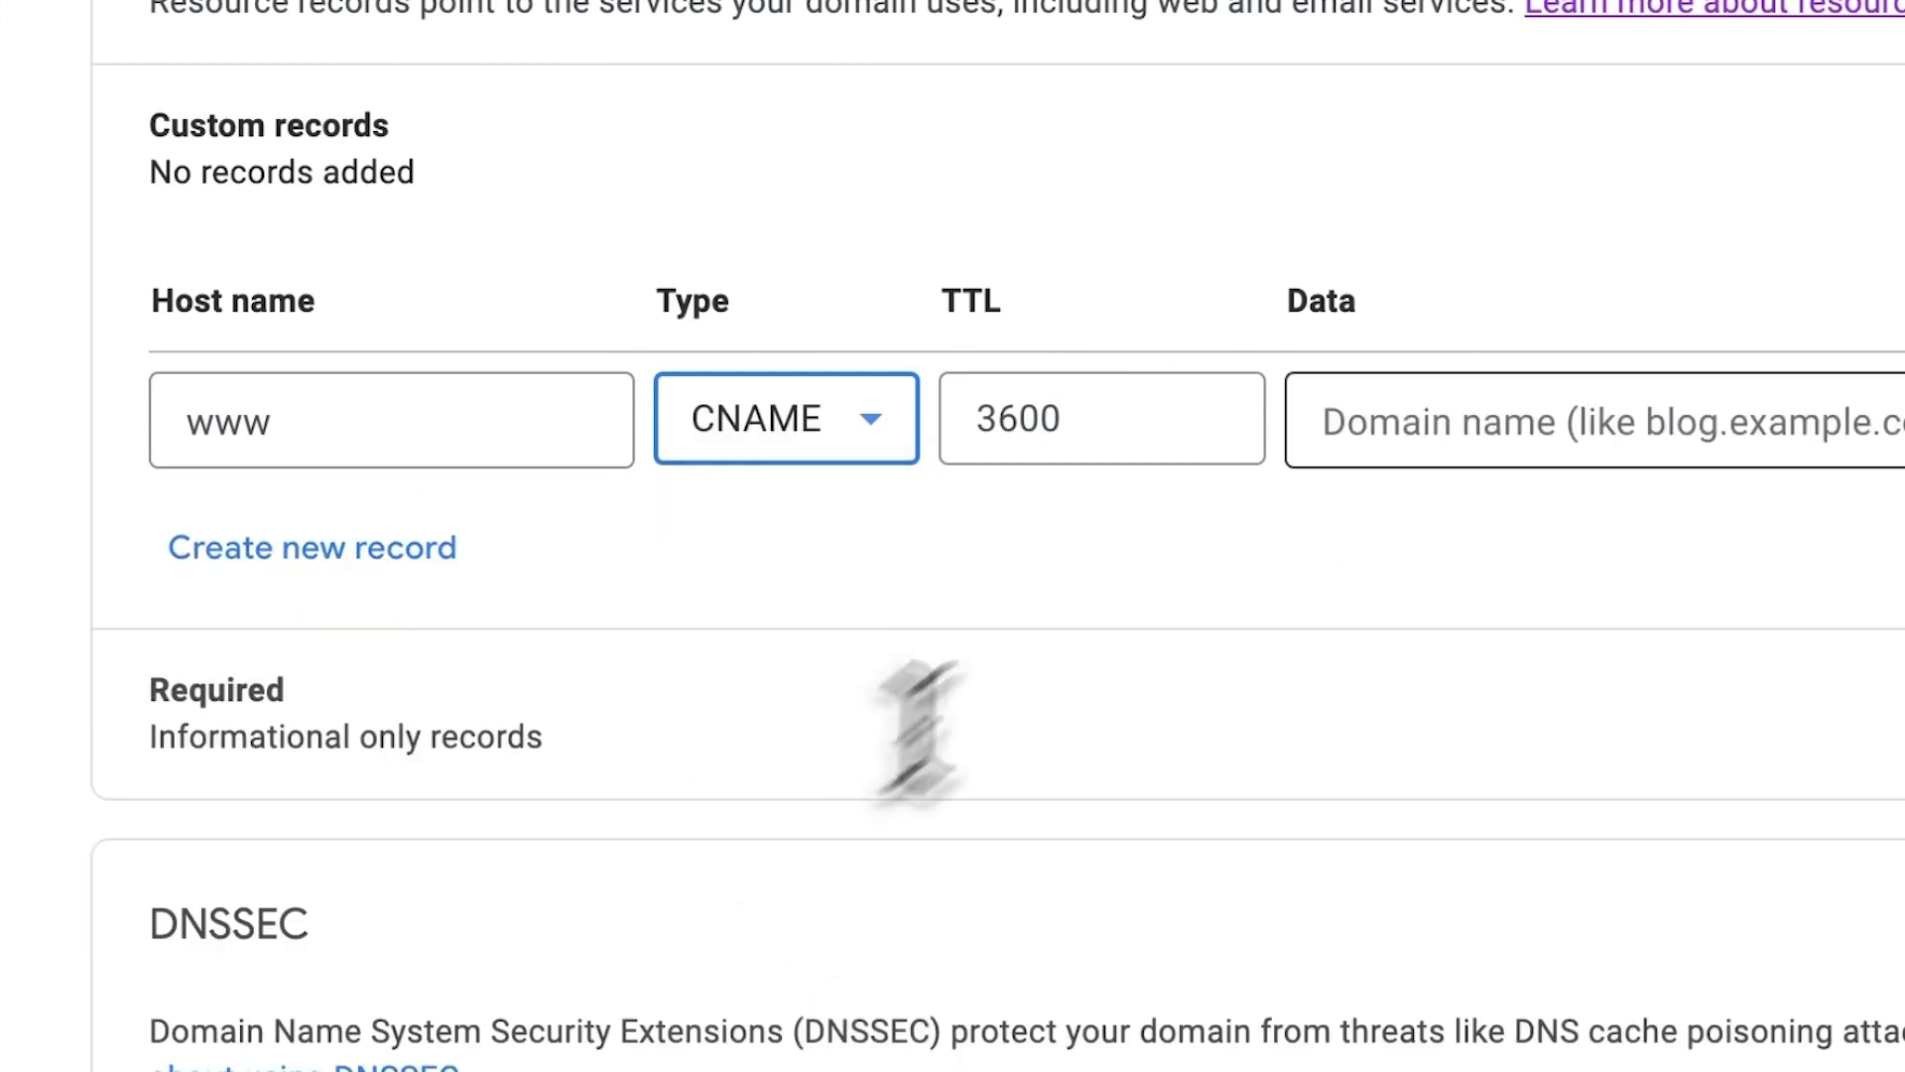
click(1411, 417)
text(tls.dora.run)
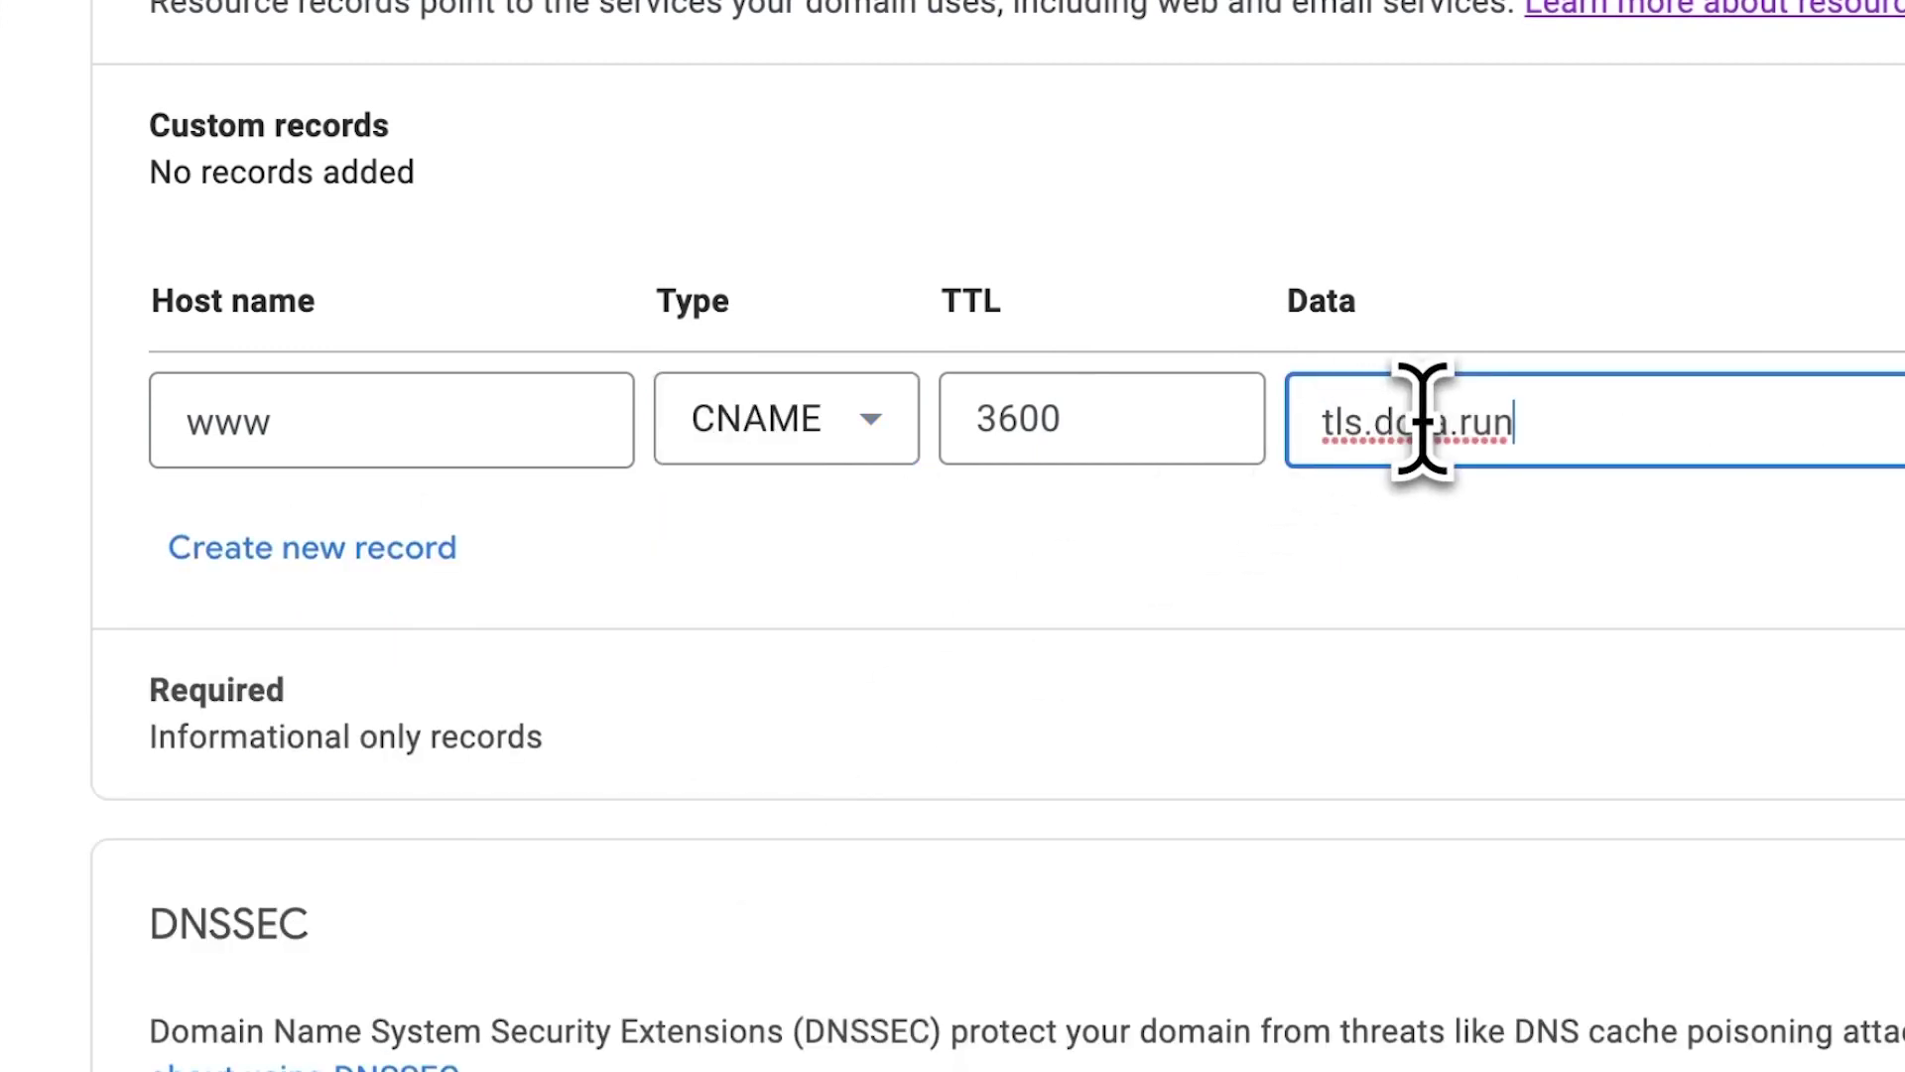
click(426, 549)
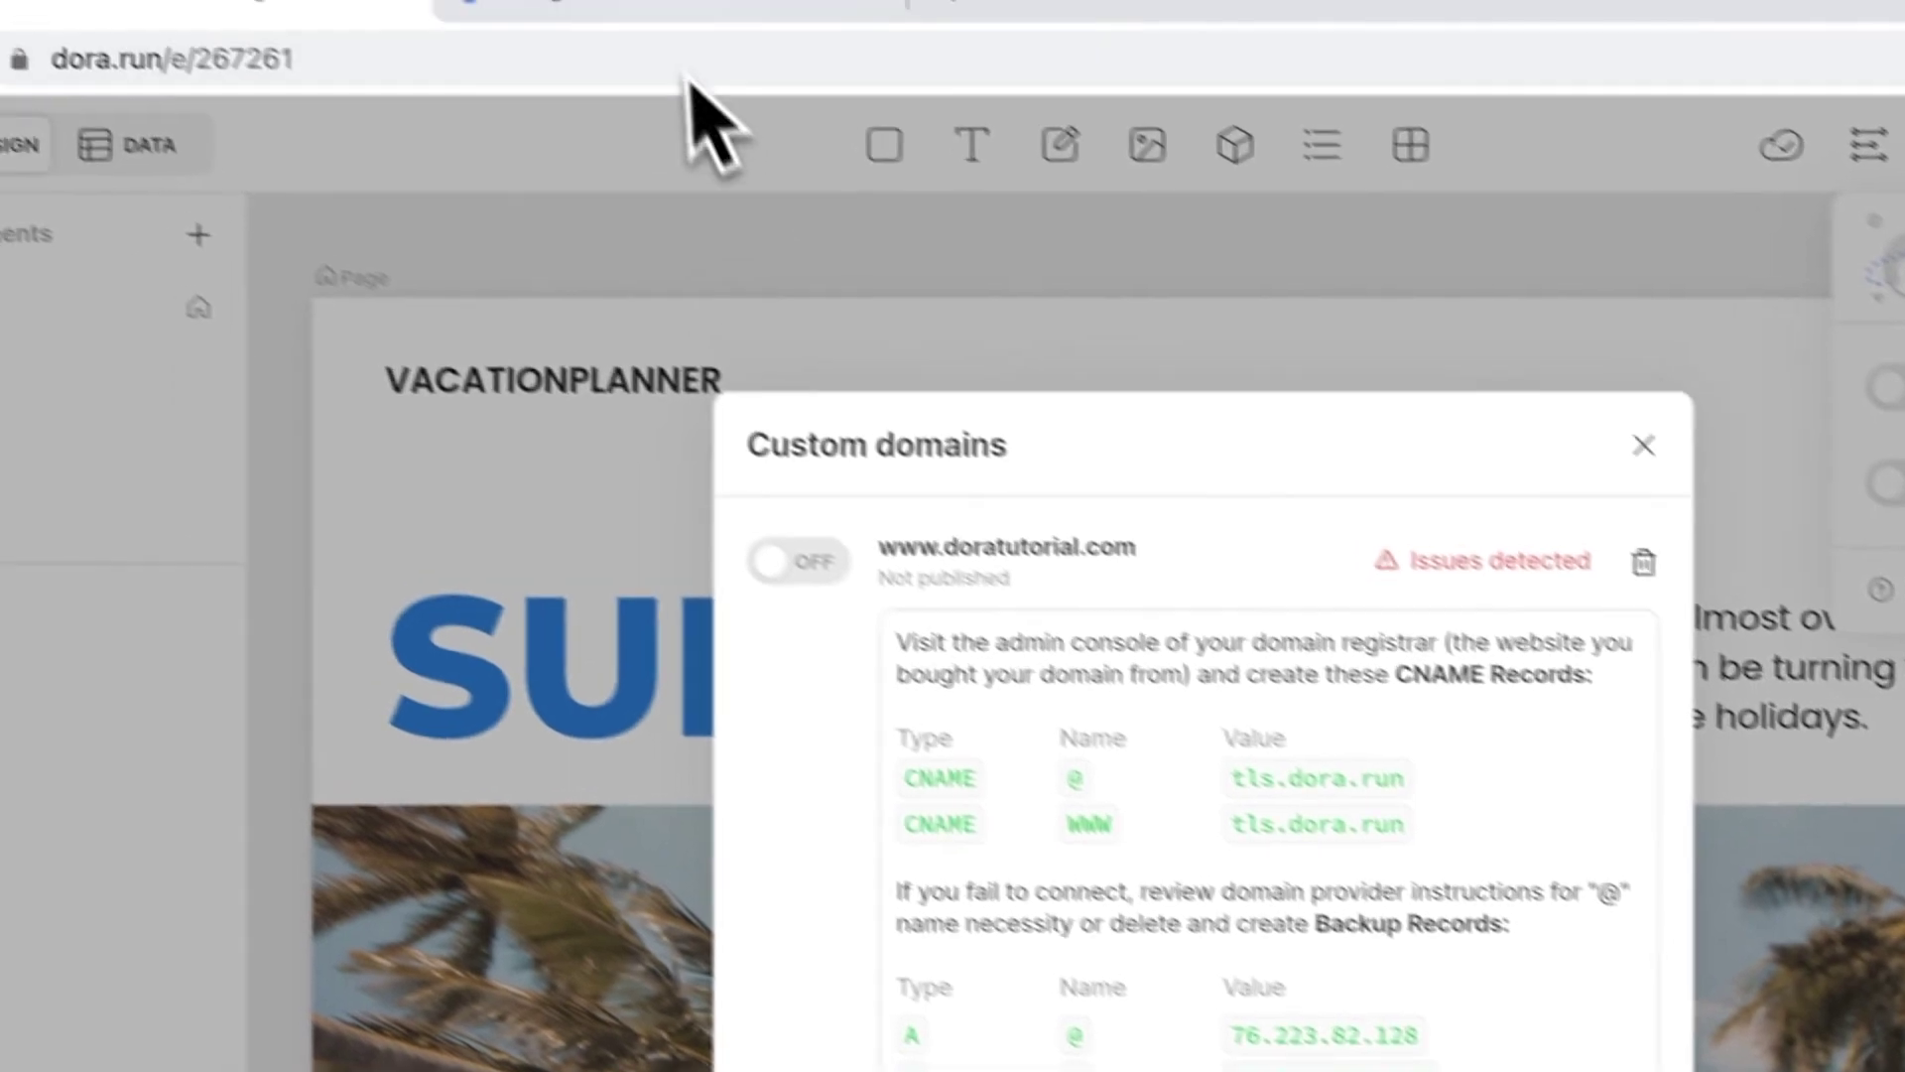
Step: Make the second record an A record with 76.223.82.128 and 13.248.206.240, and save both records
click(724, 30)
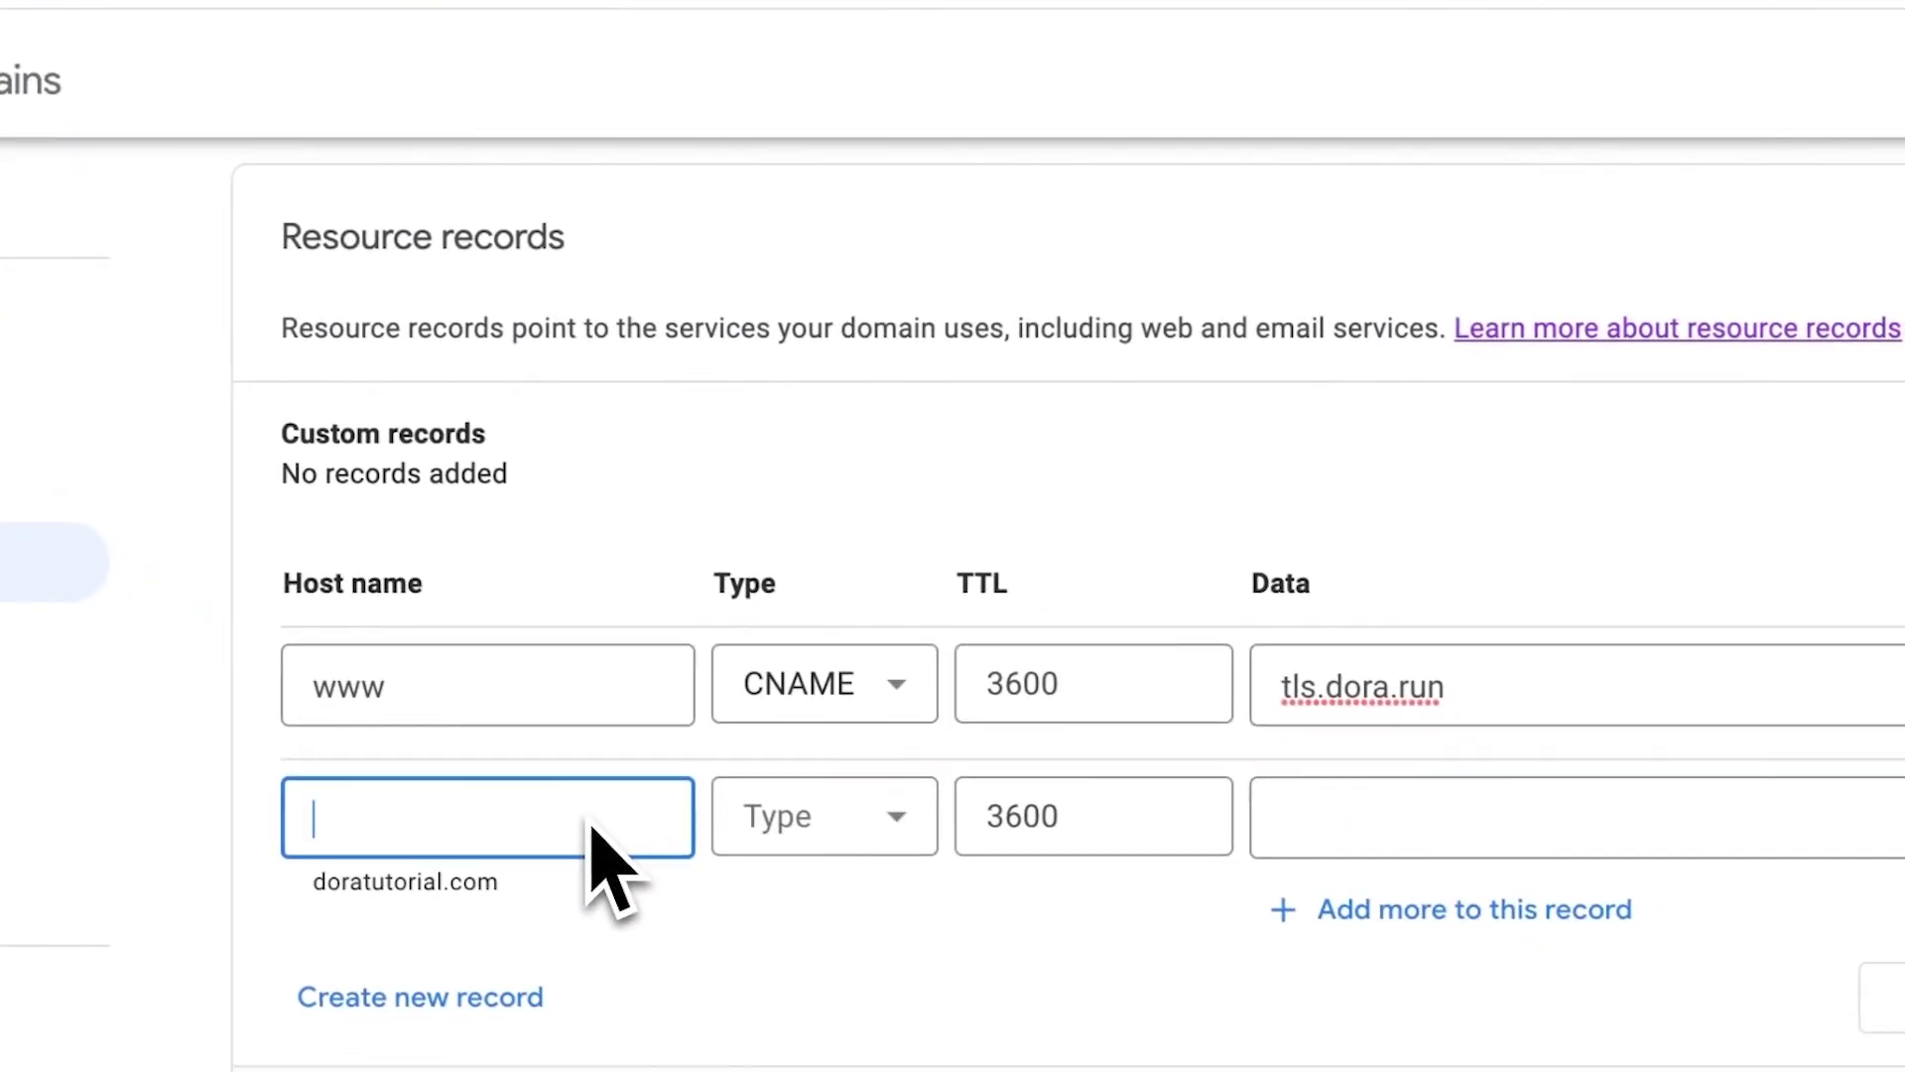
click(788, 836)
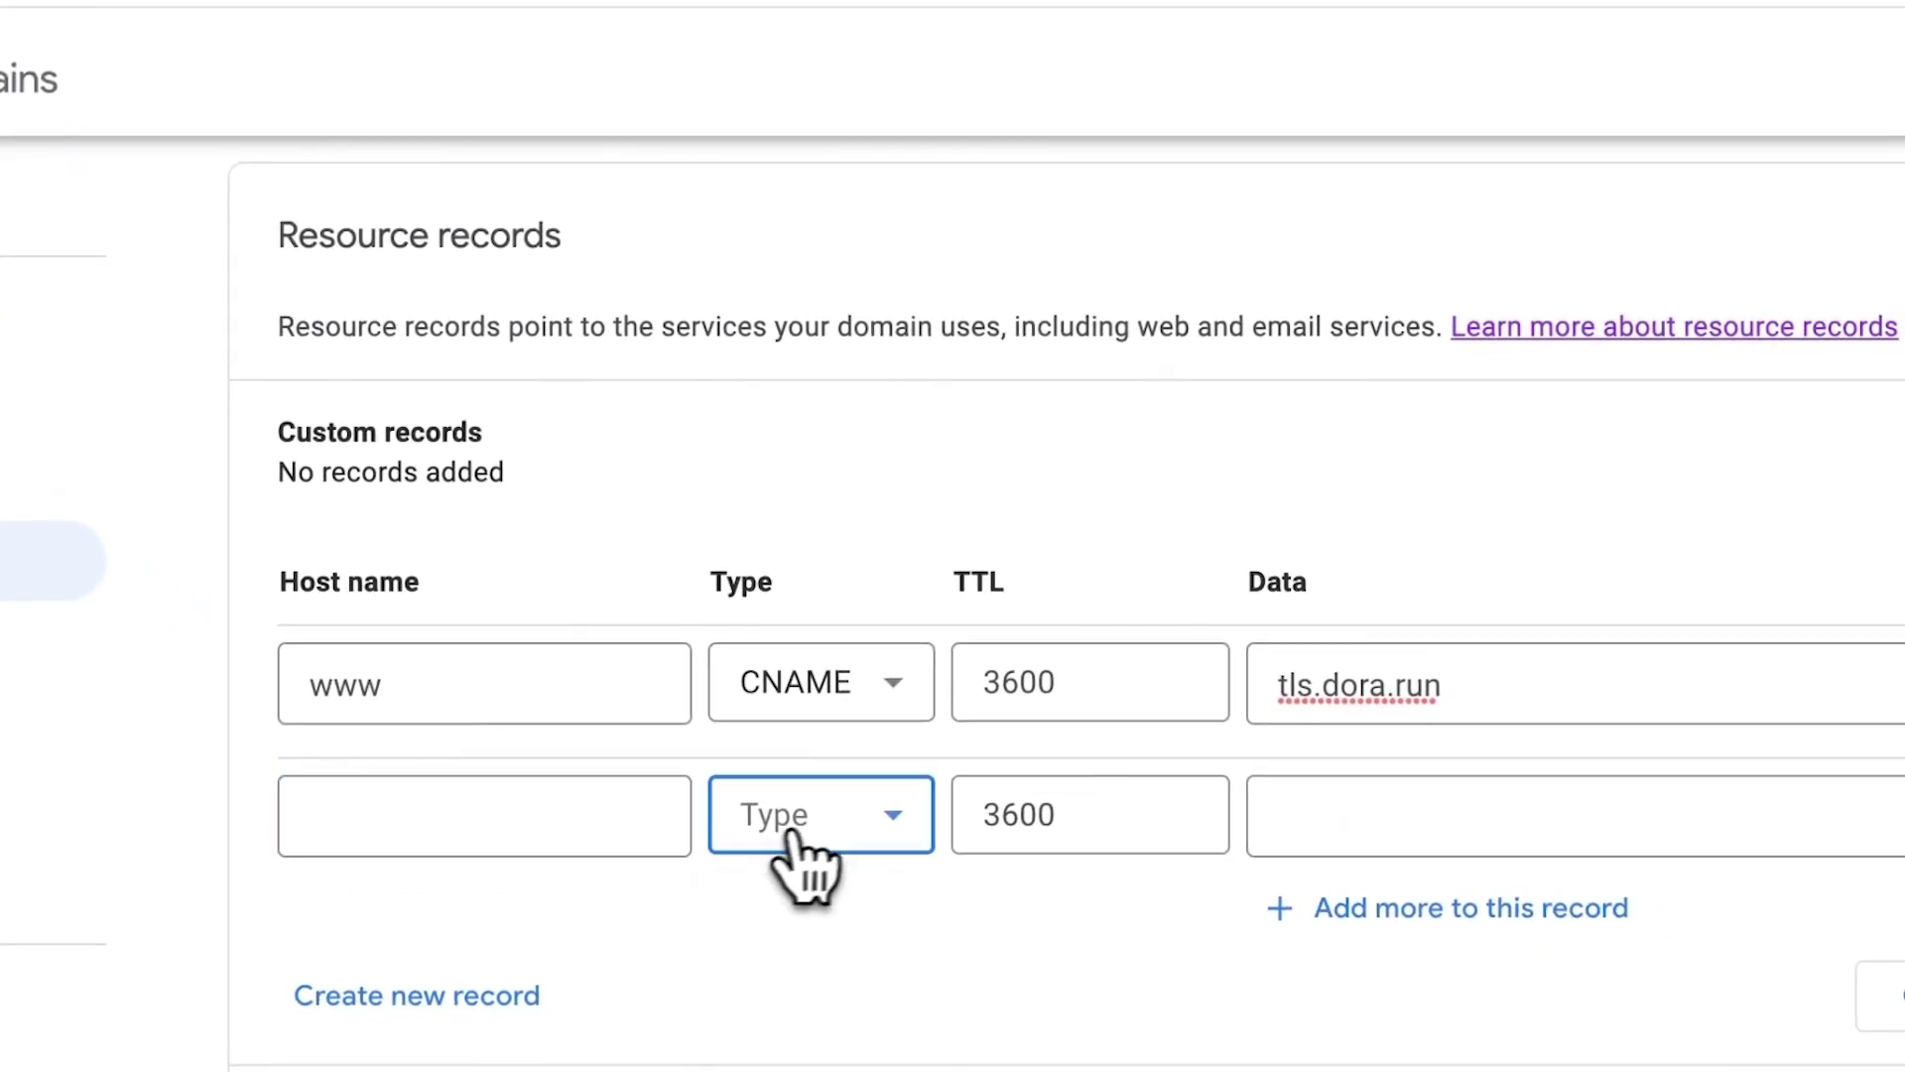
click(829, 921)
click(1330, 807)
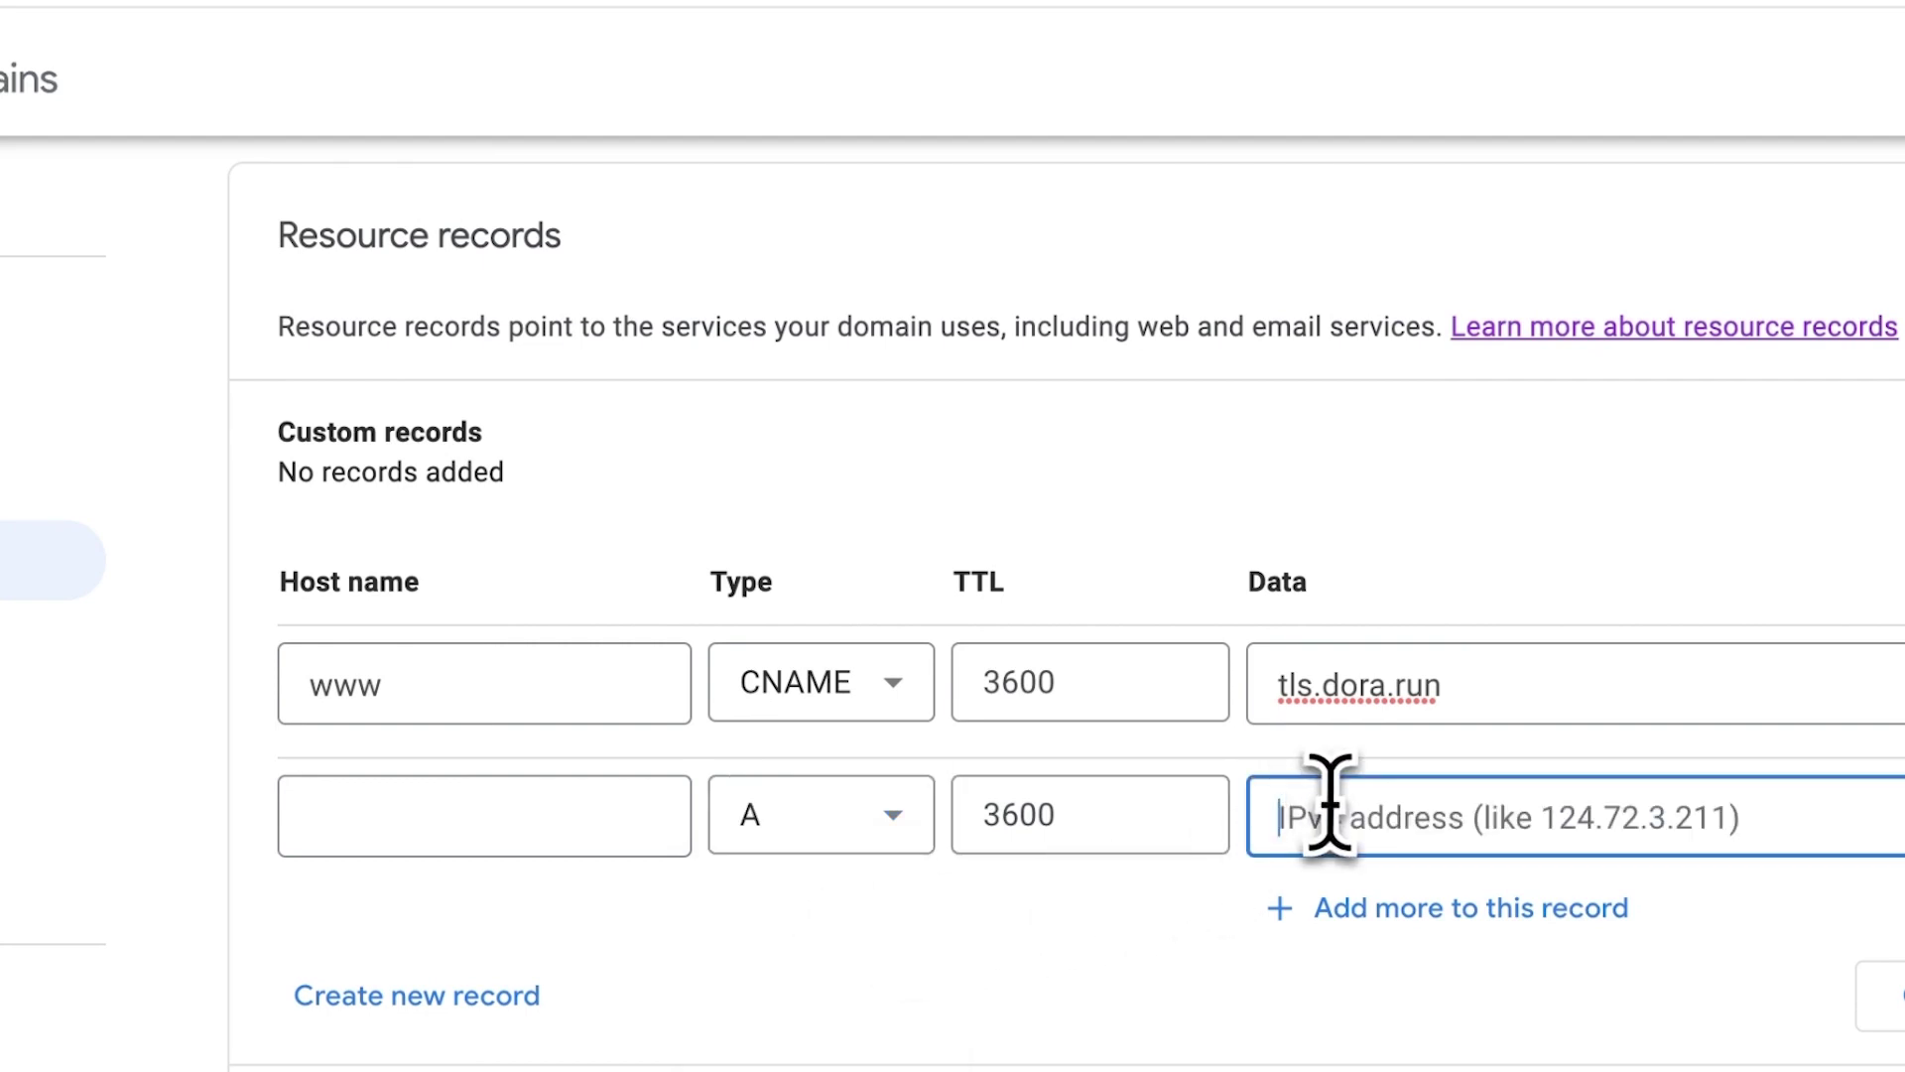
text(76.223.82.128)
click(1340, 908)
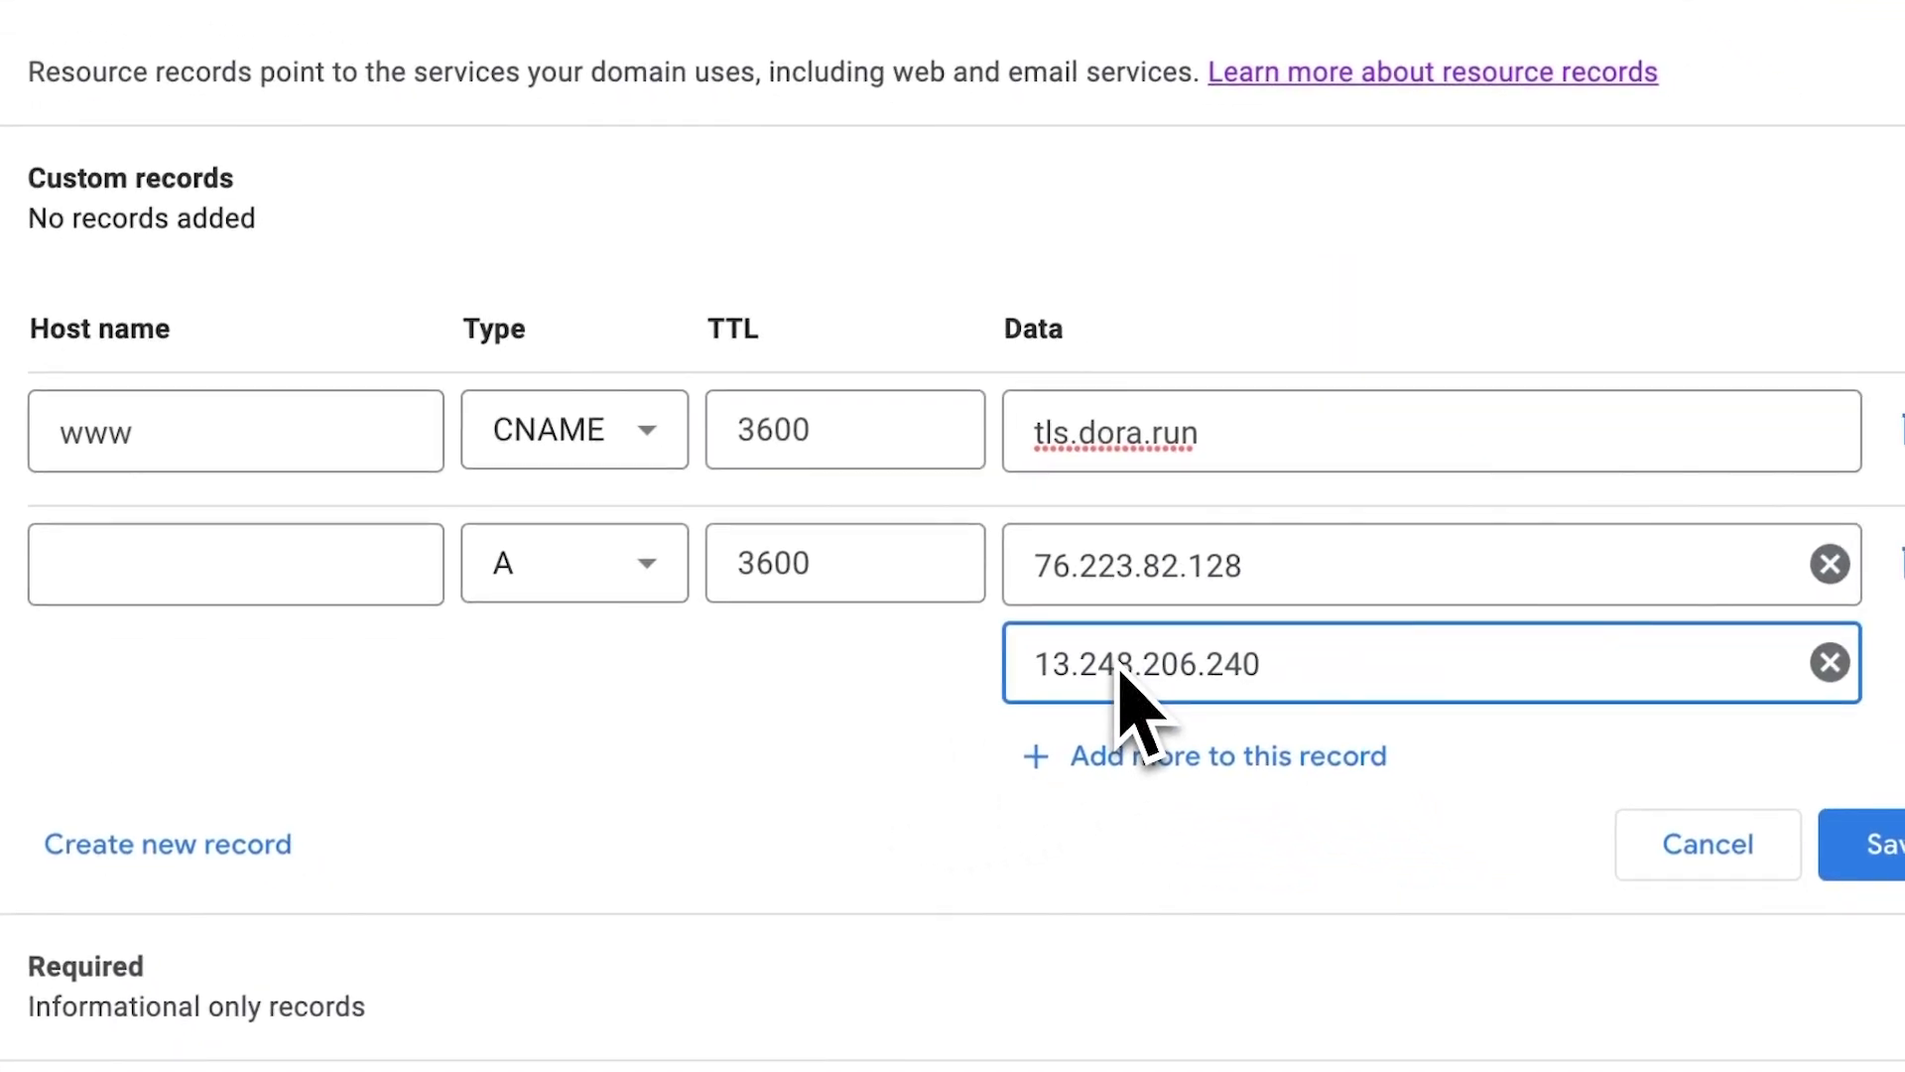
click(1649, 739)
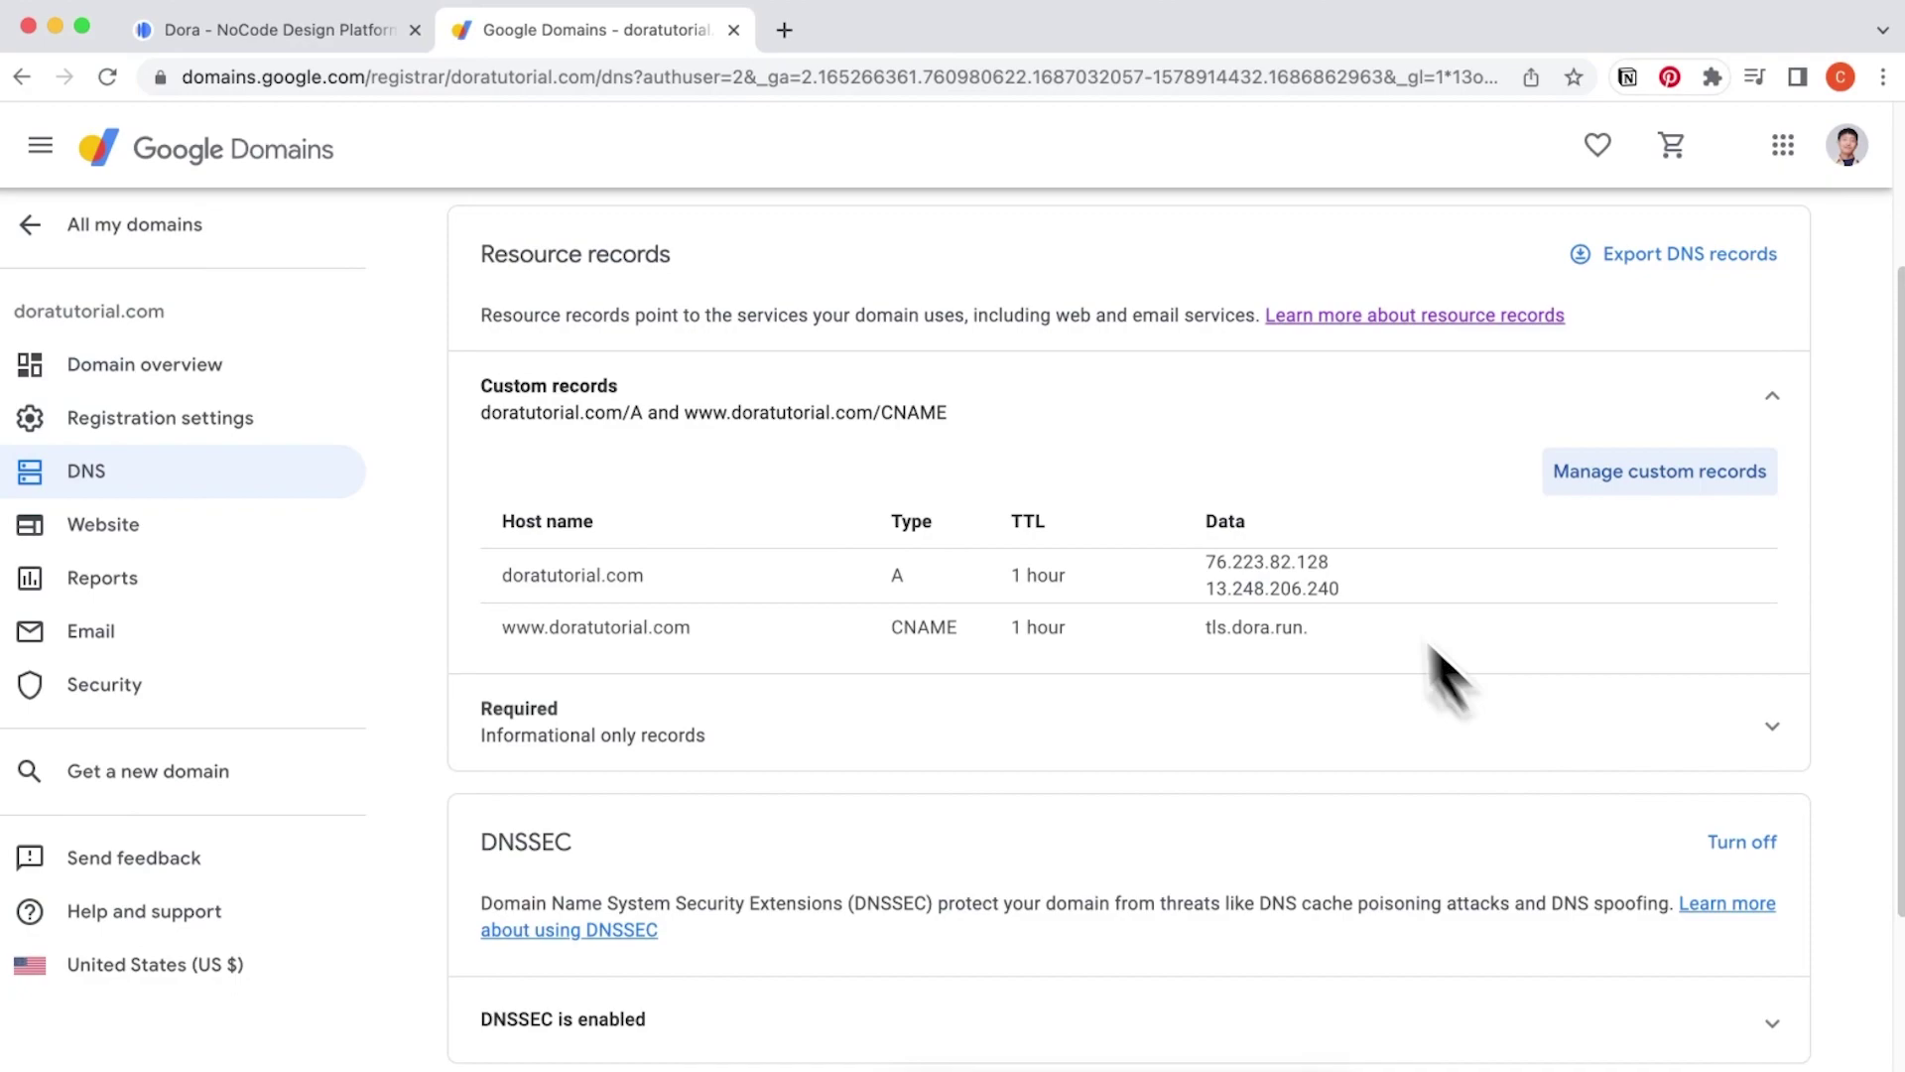
Step: Follow the resource records help article through to the resource record types reference page
click(1318, 318)
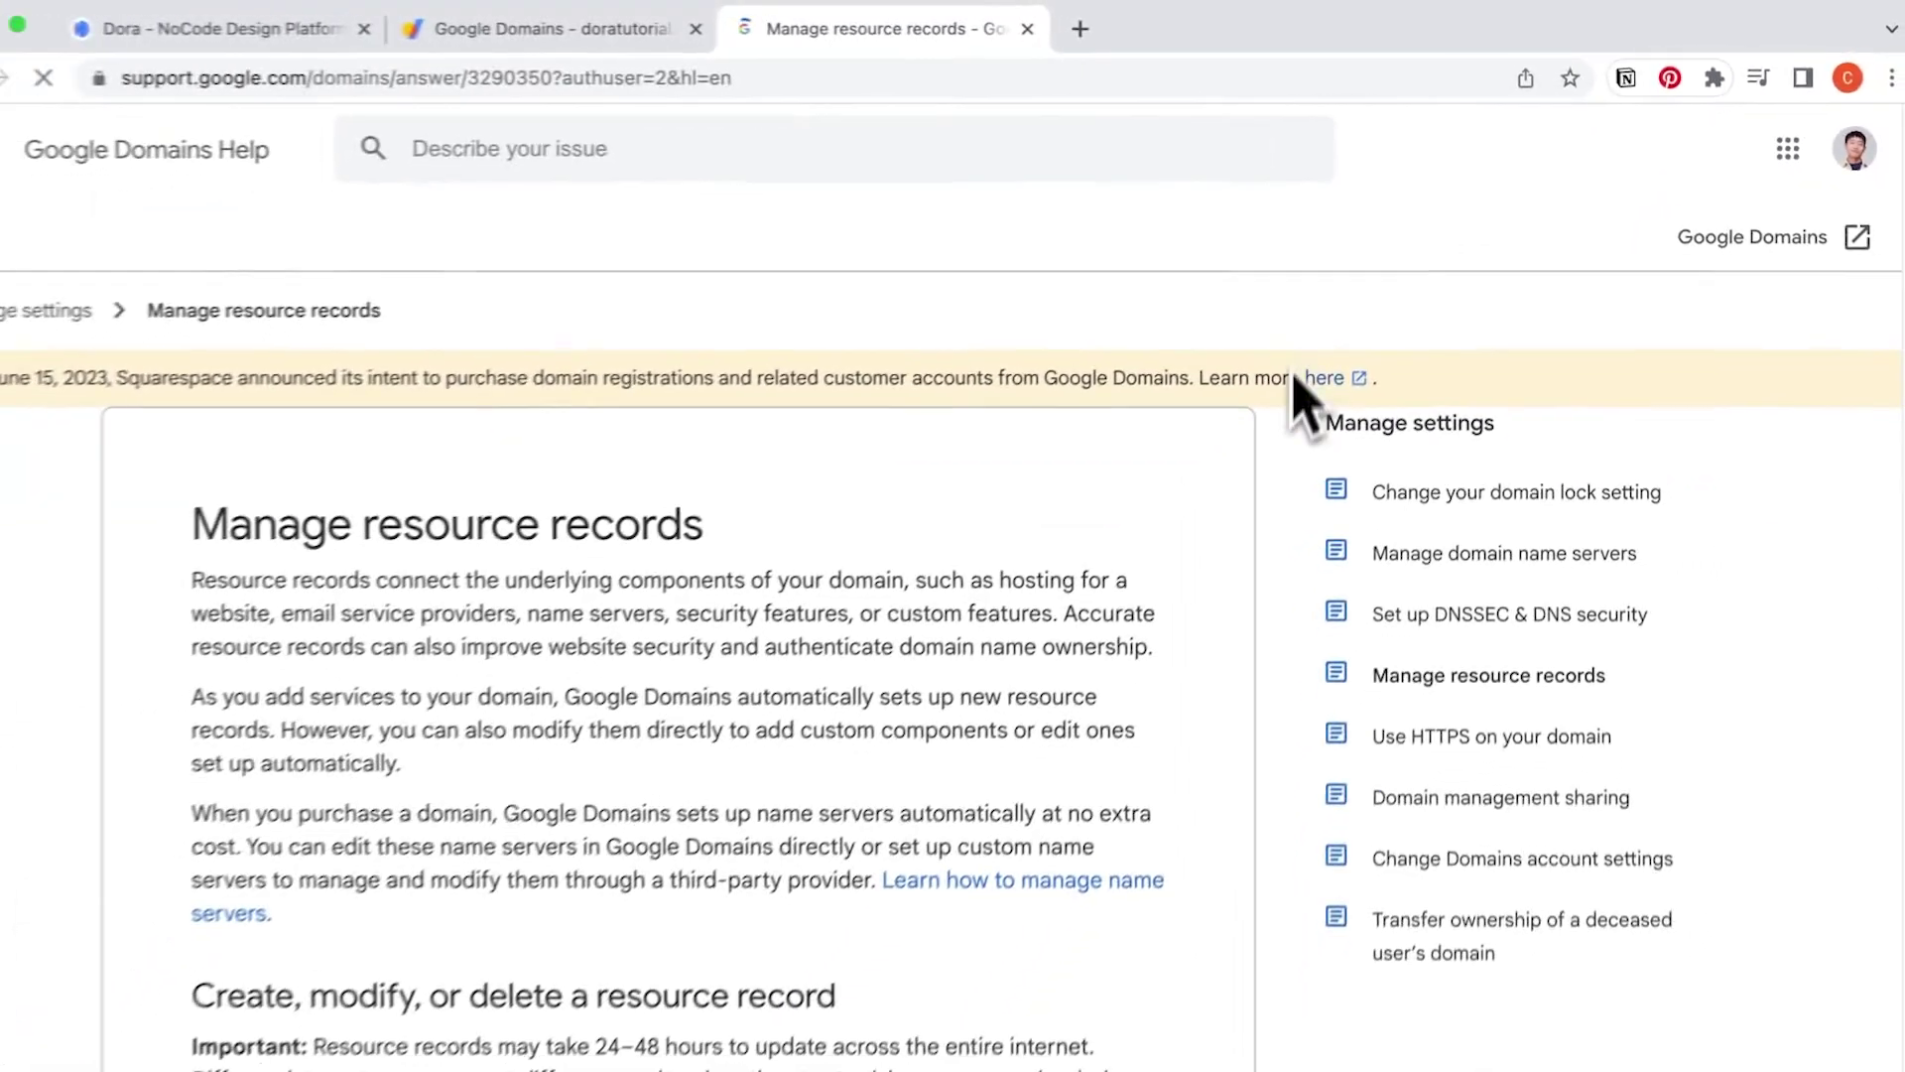
scroll(1161, 556, down, 3)
scroll(1151, 595, down, 12)
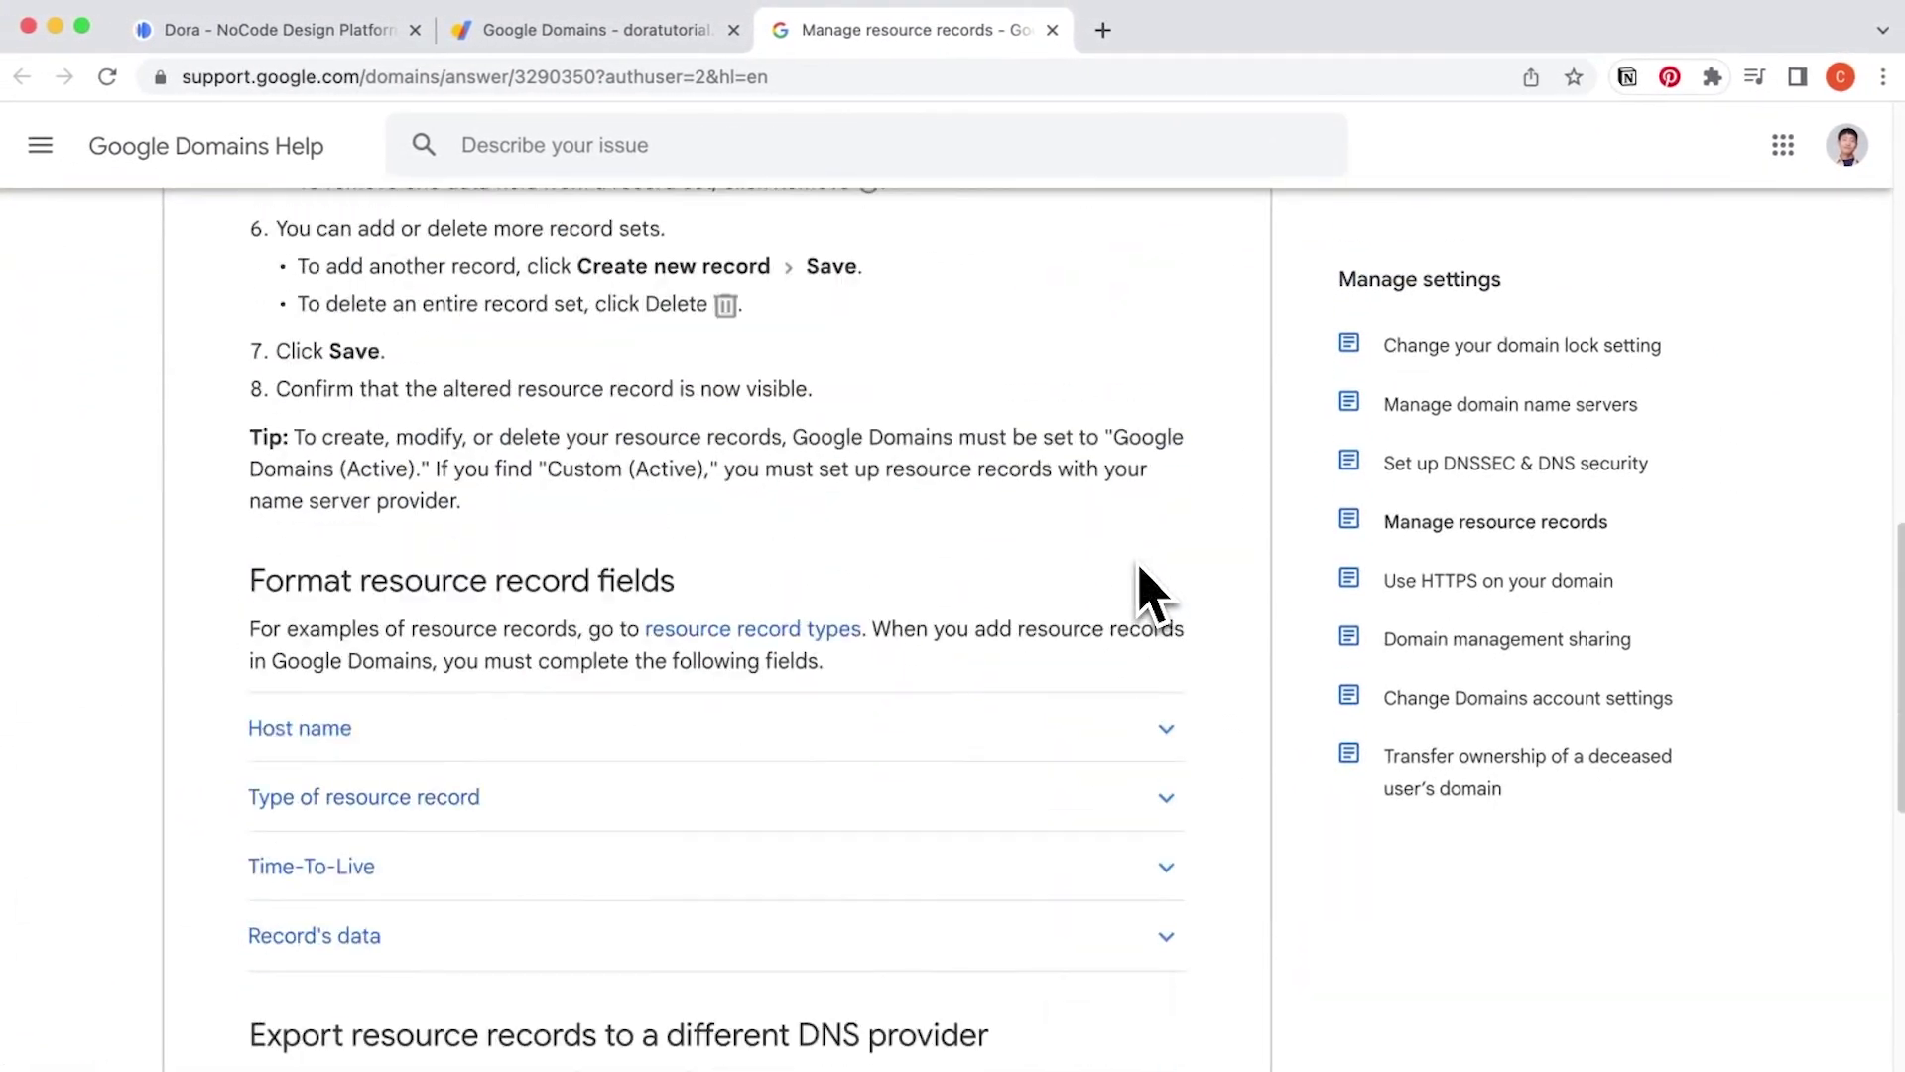
click(1119, 617)
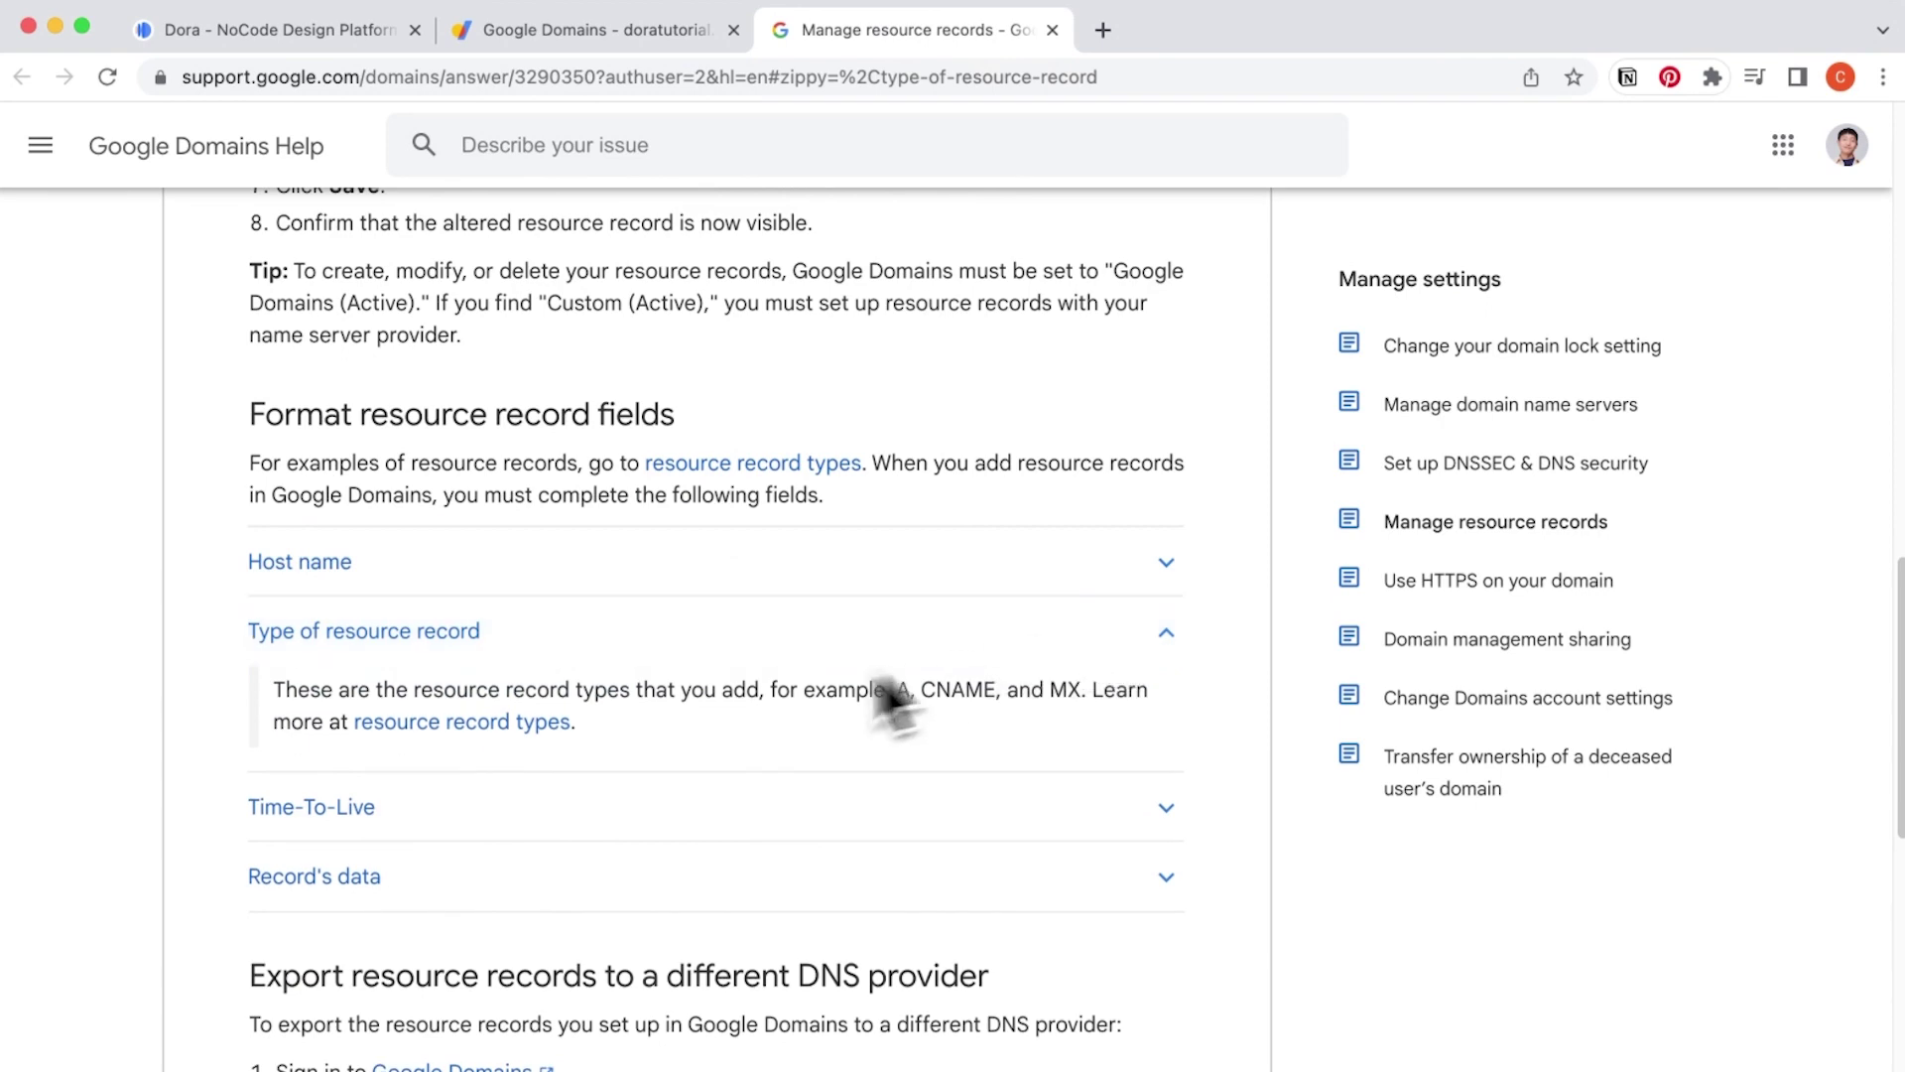
click(549, 732)
scroll(1128, 638, down, 9)
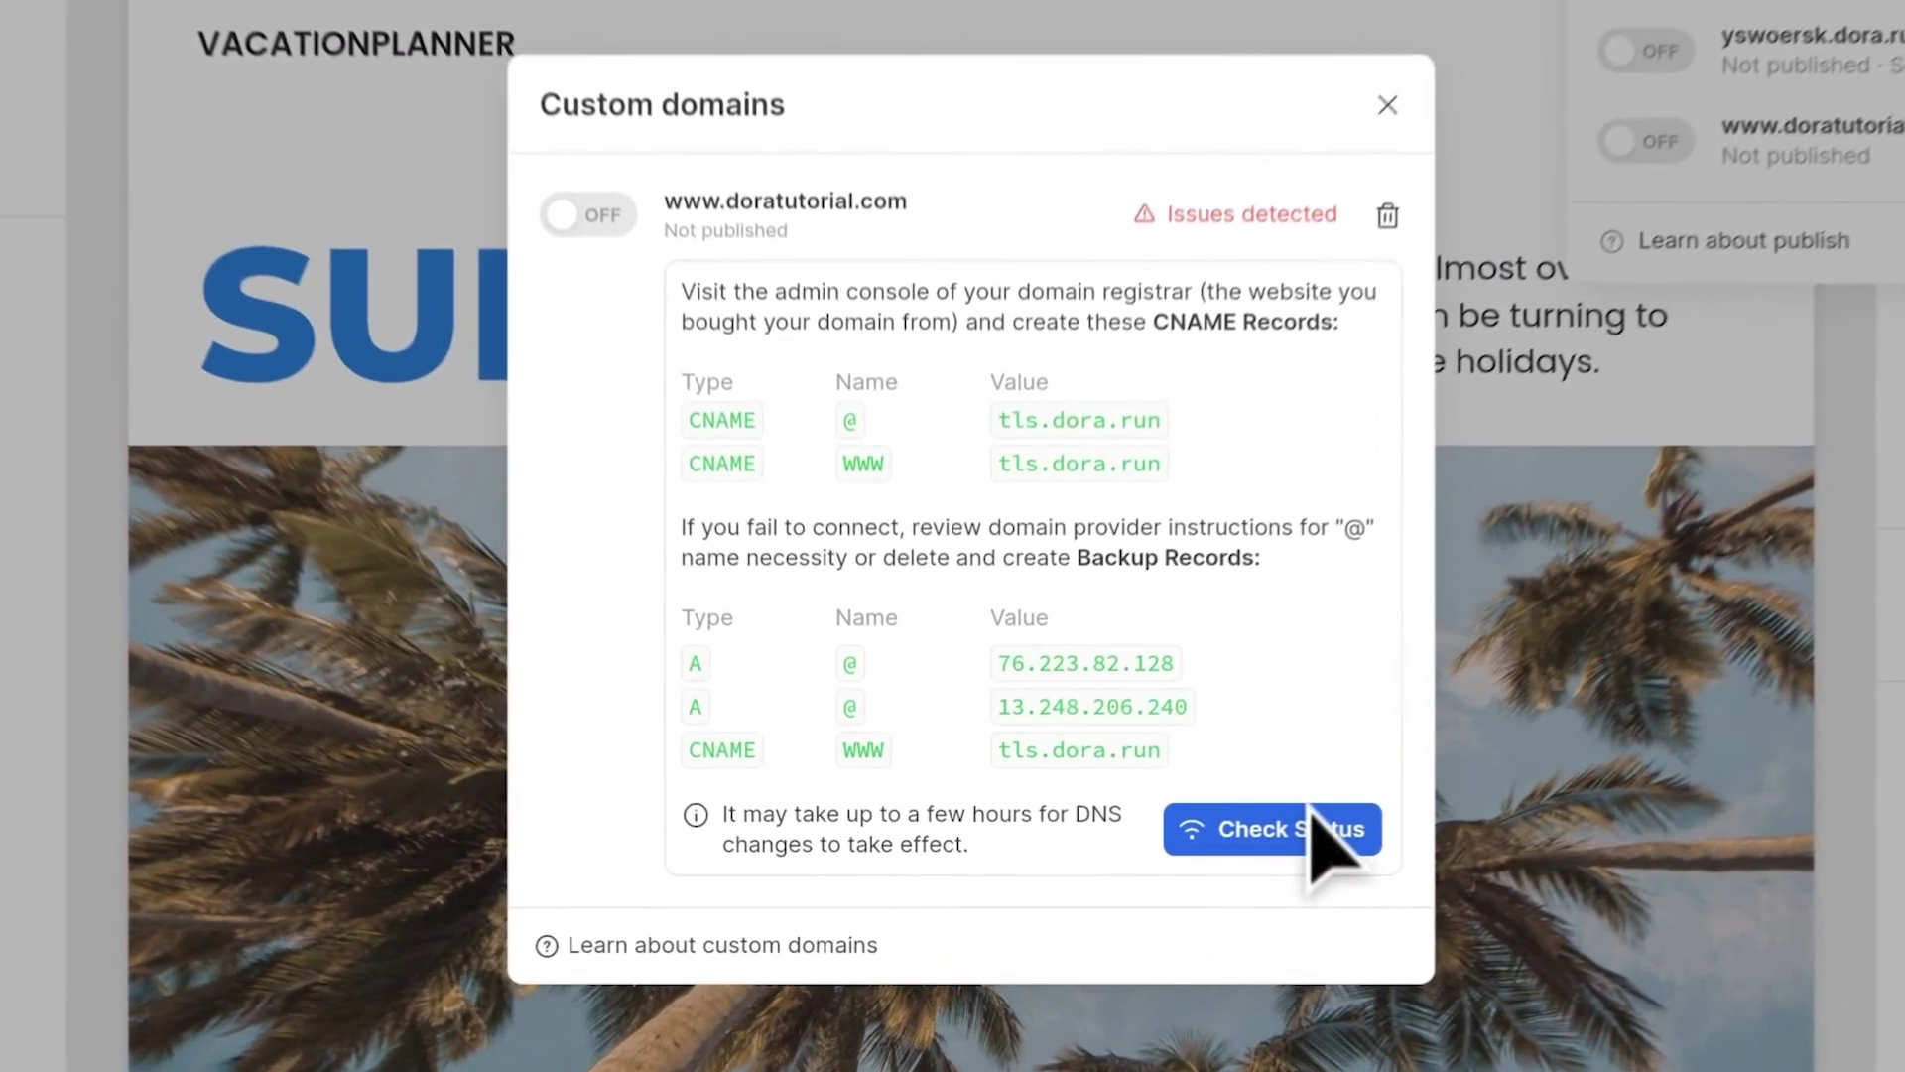
click(1311, 813)
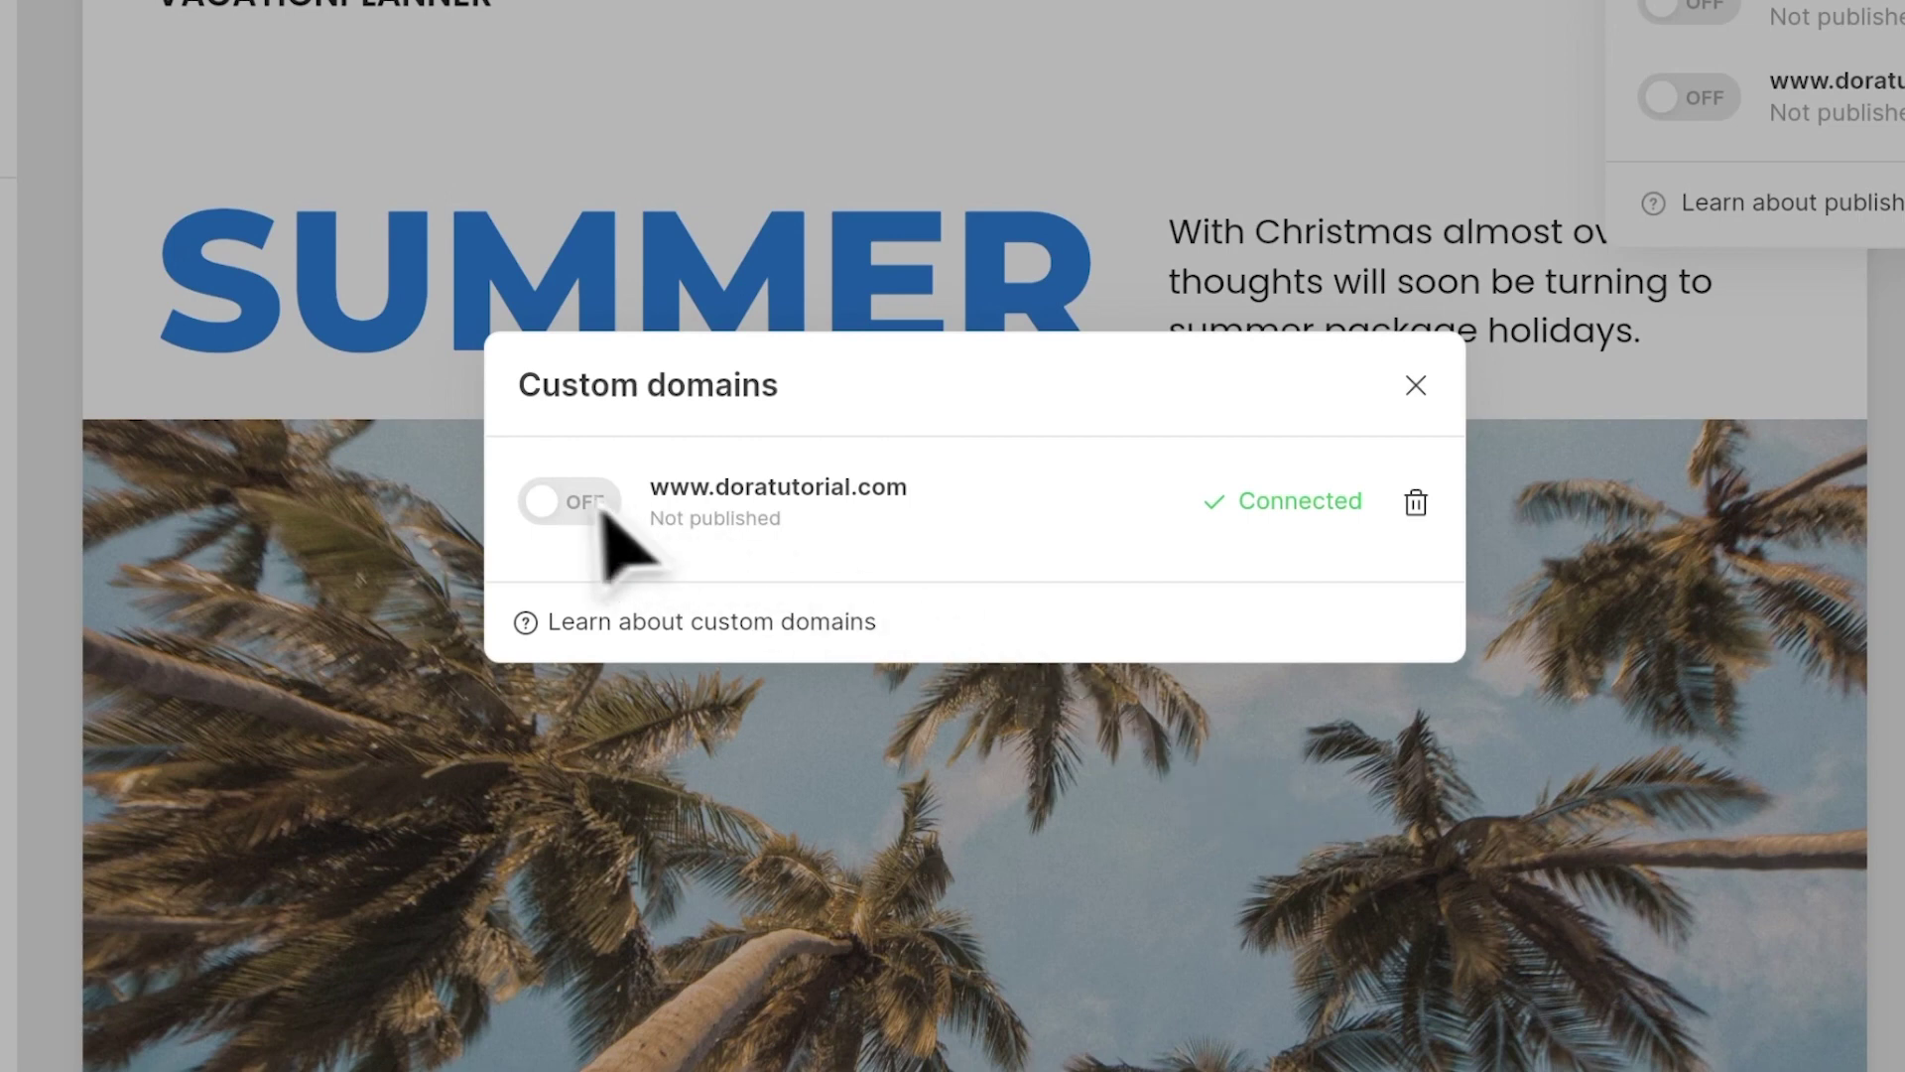
click(561, 508)
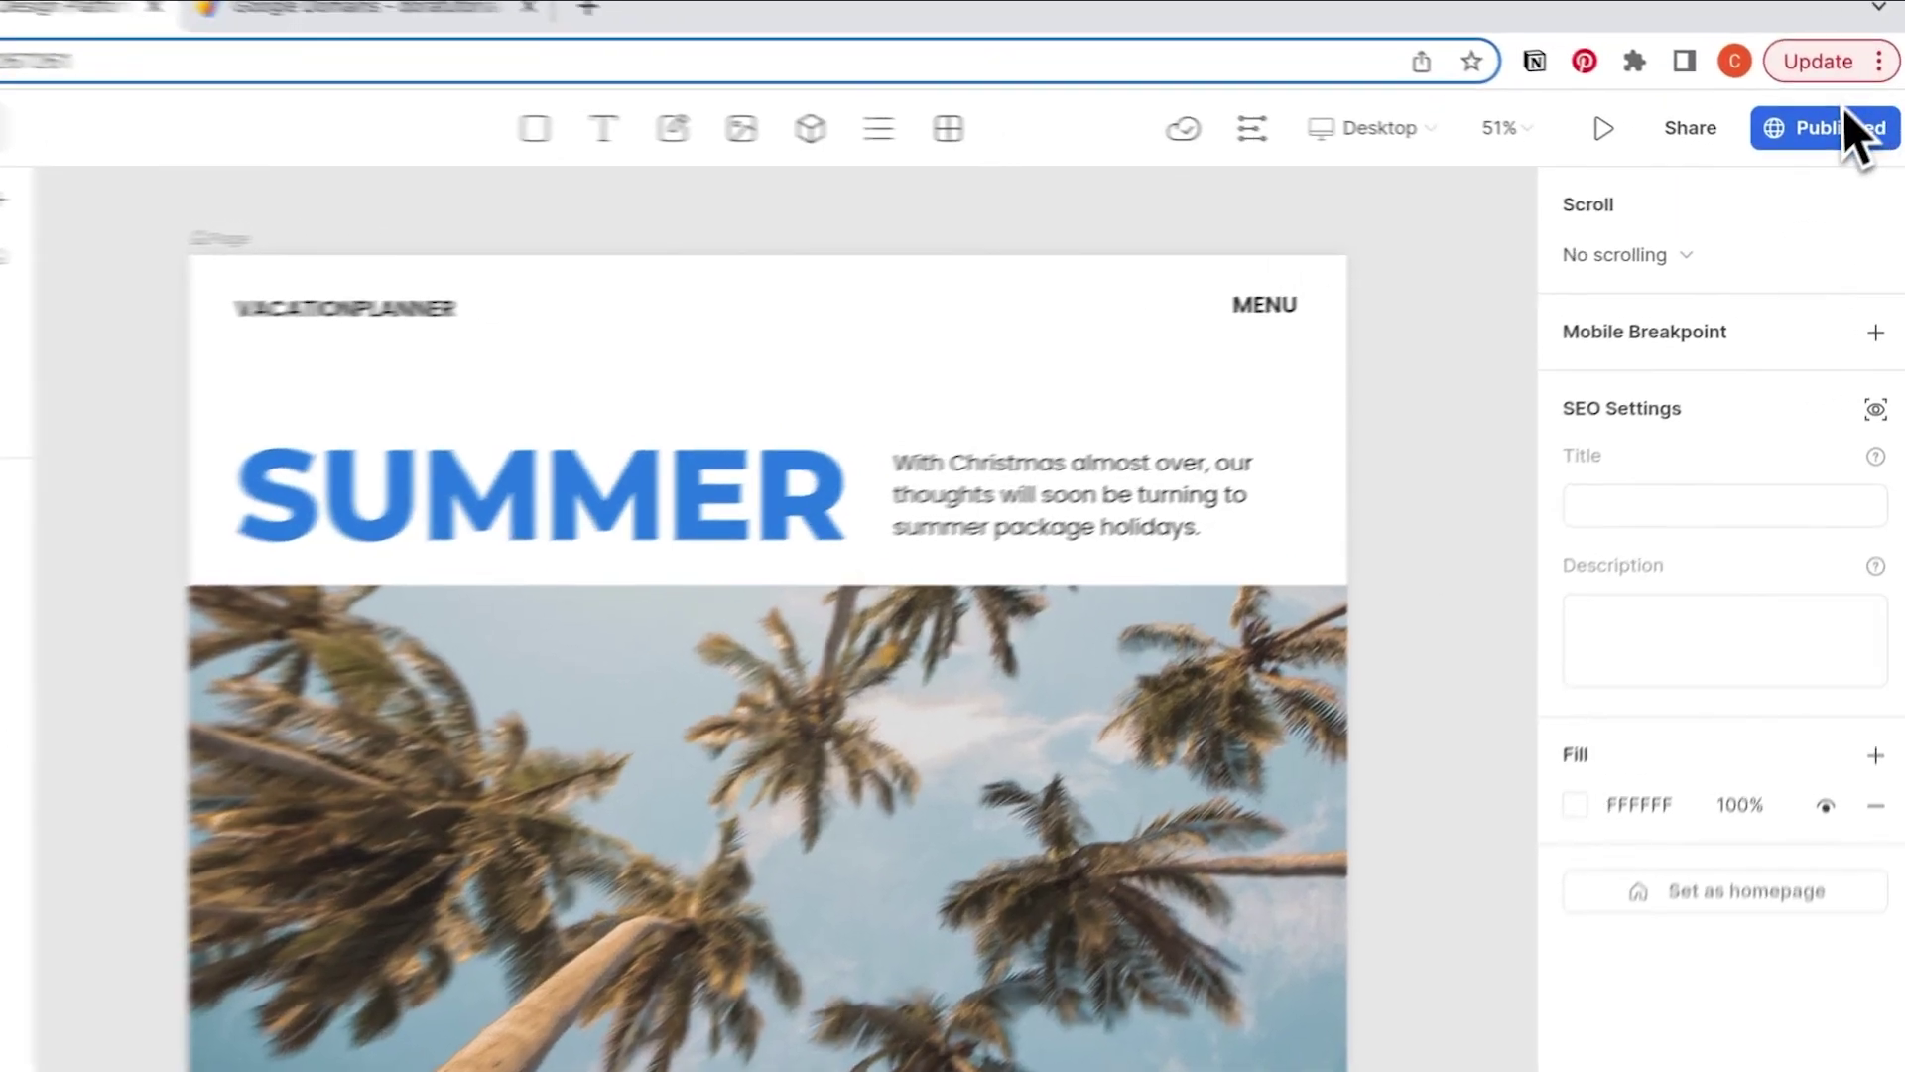
click(1838, 137)
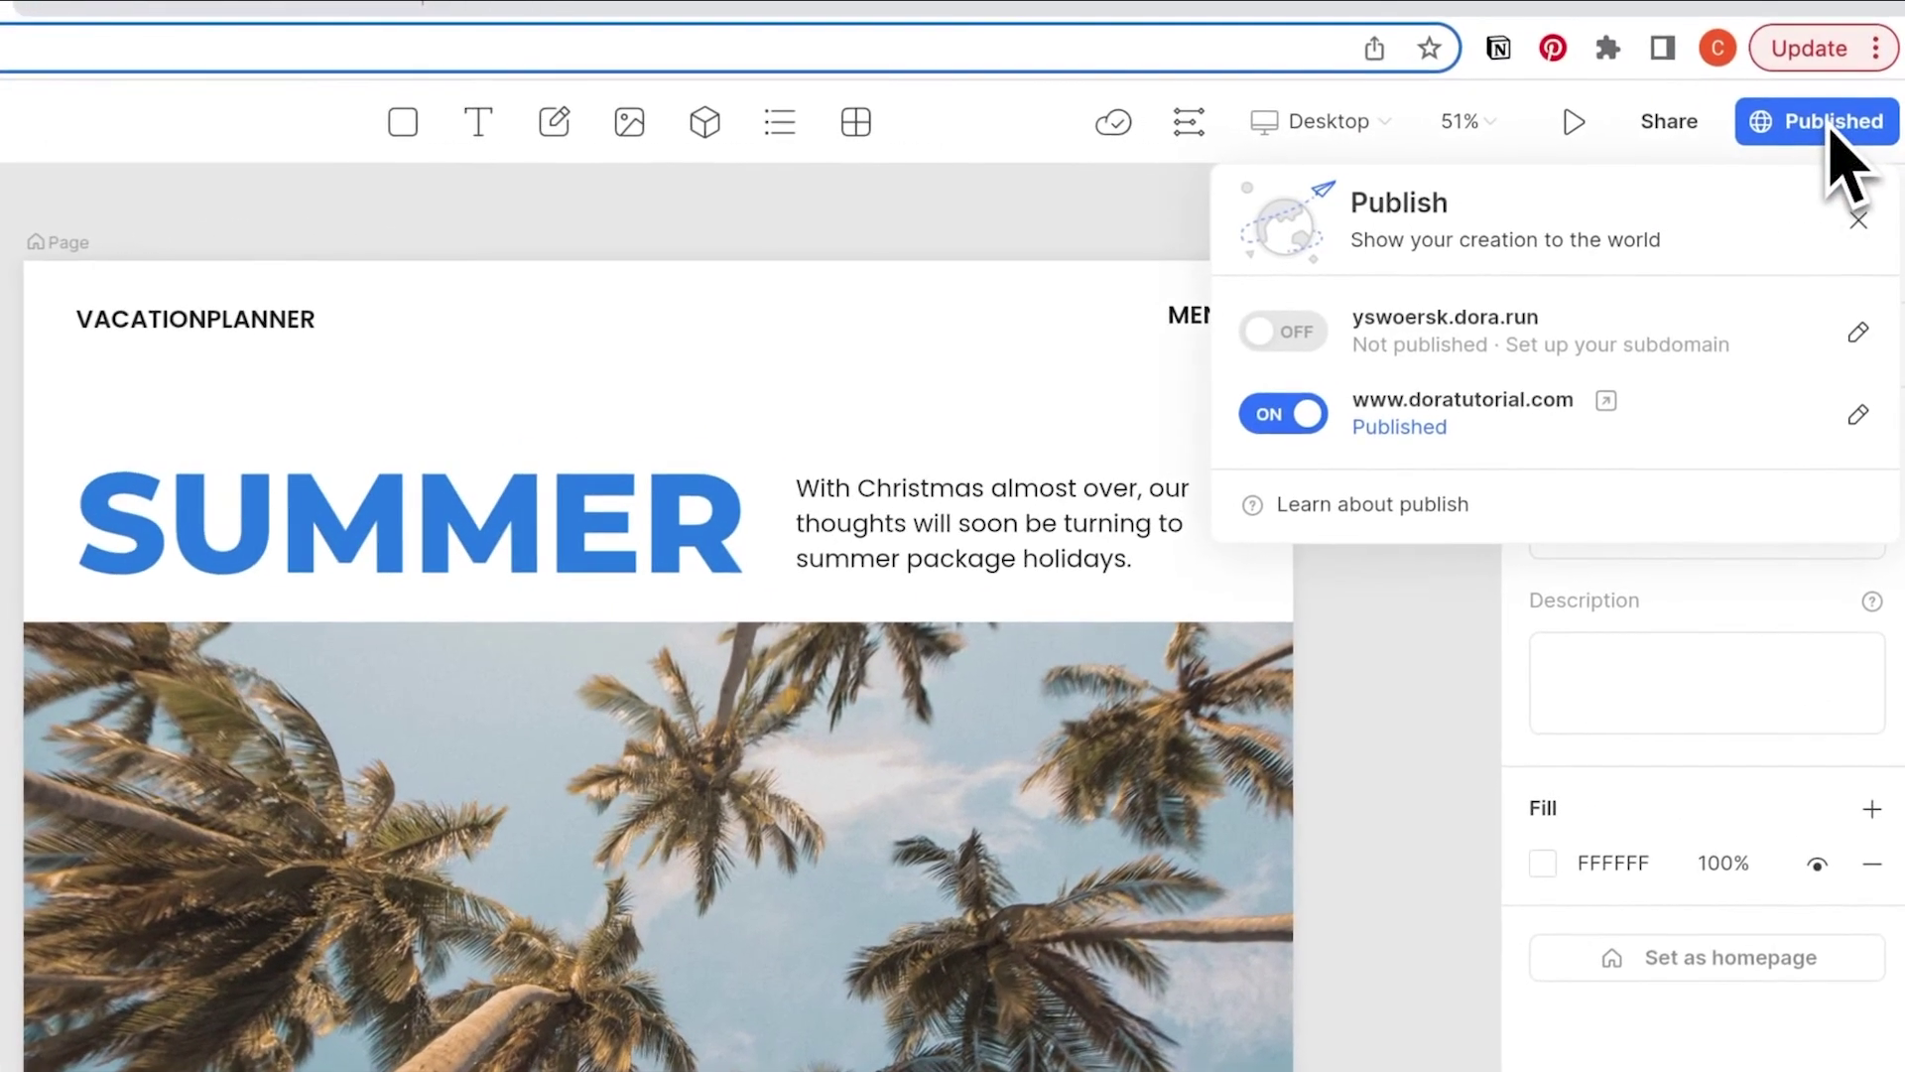
click(1300, 416)
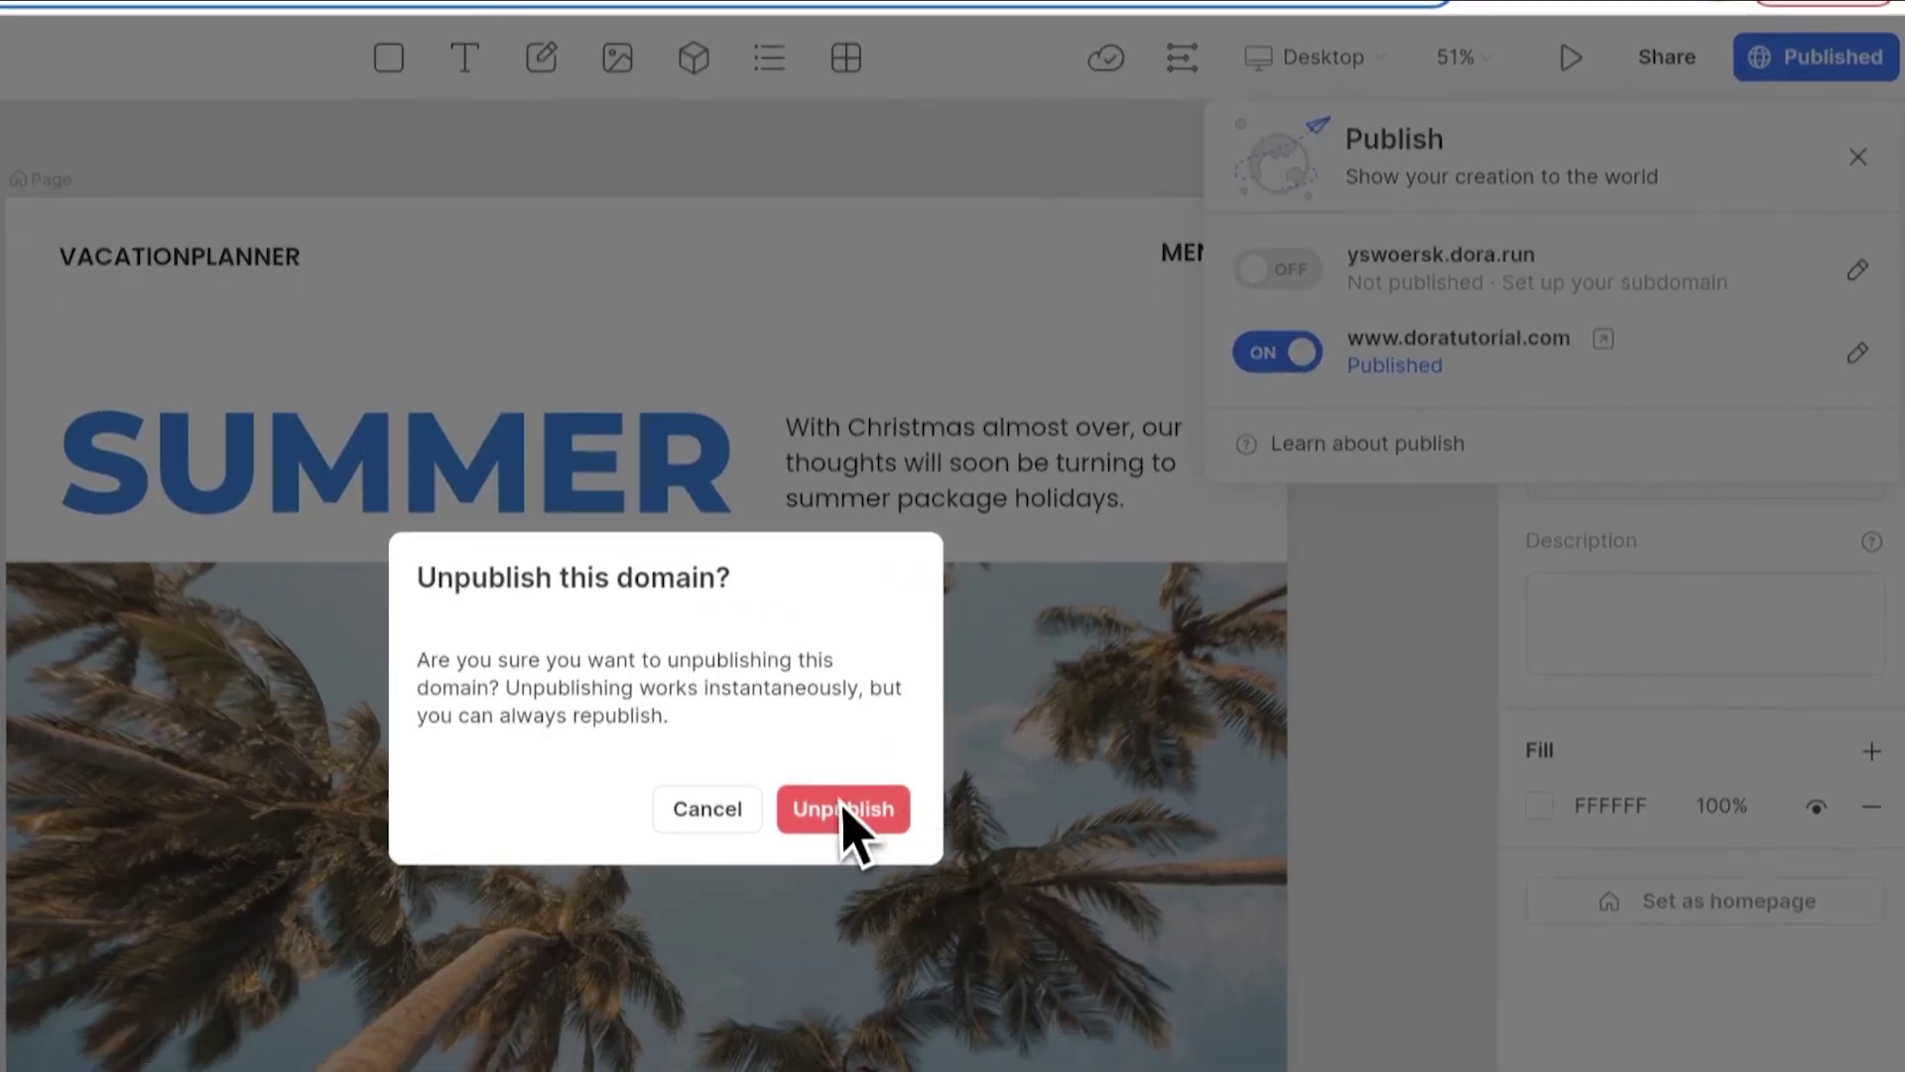
click(844, 872)
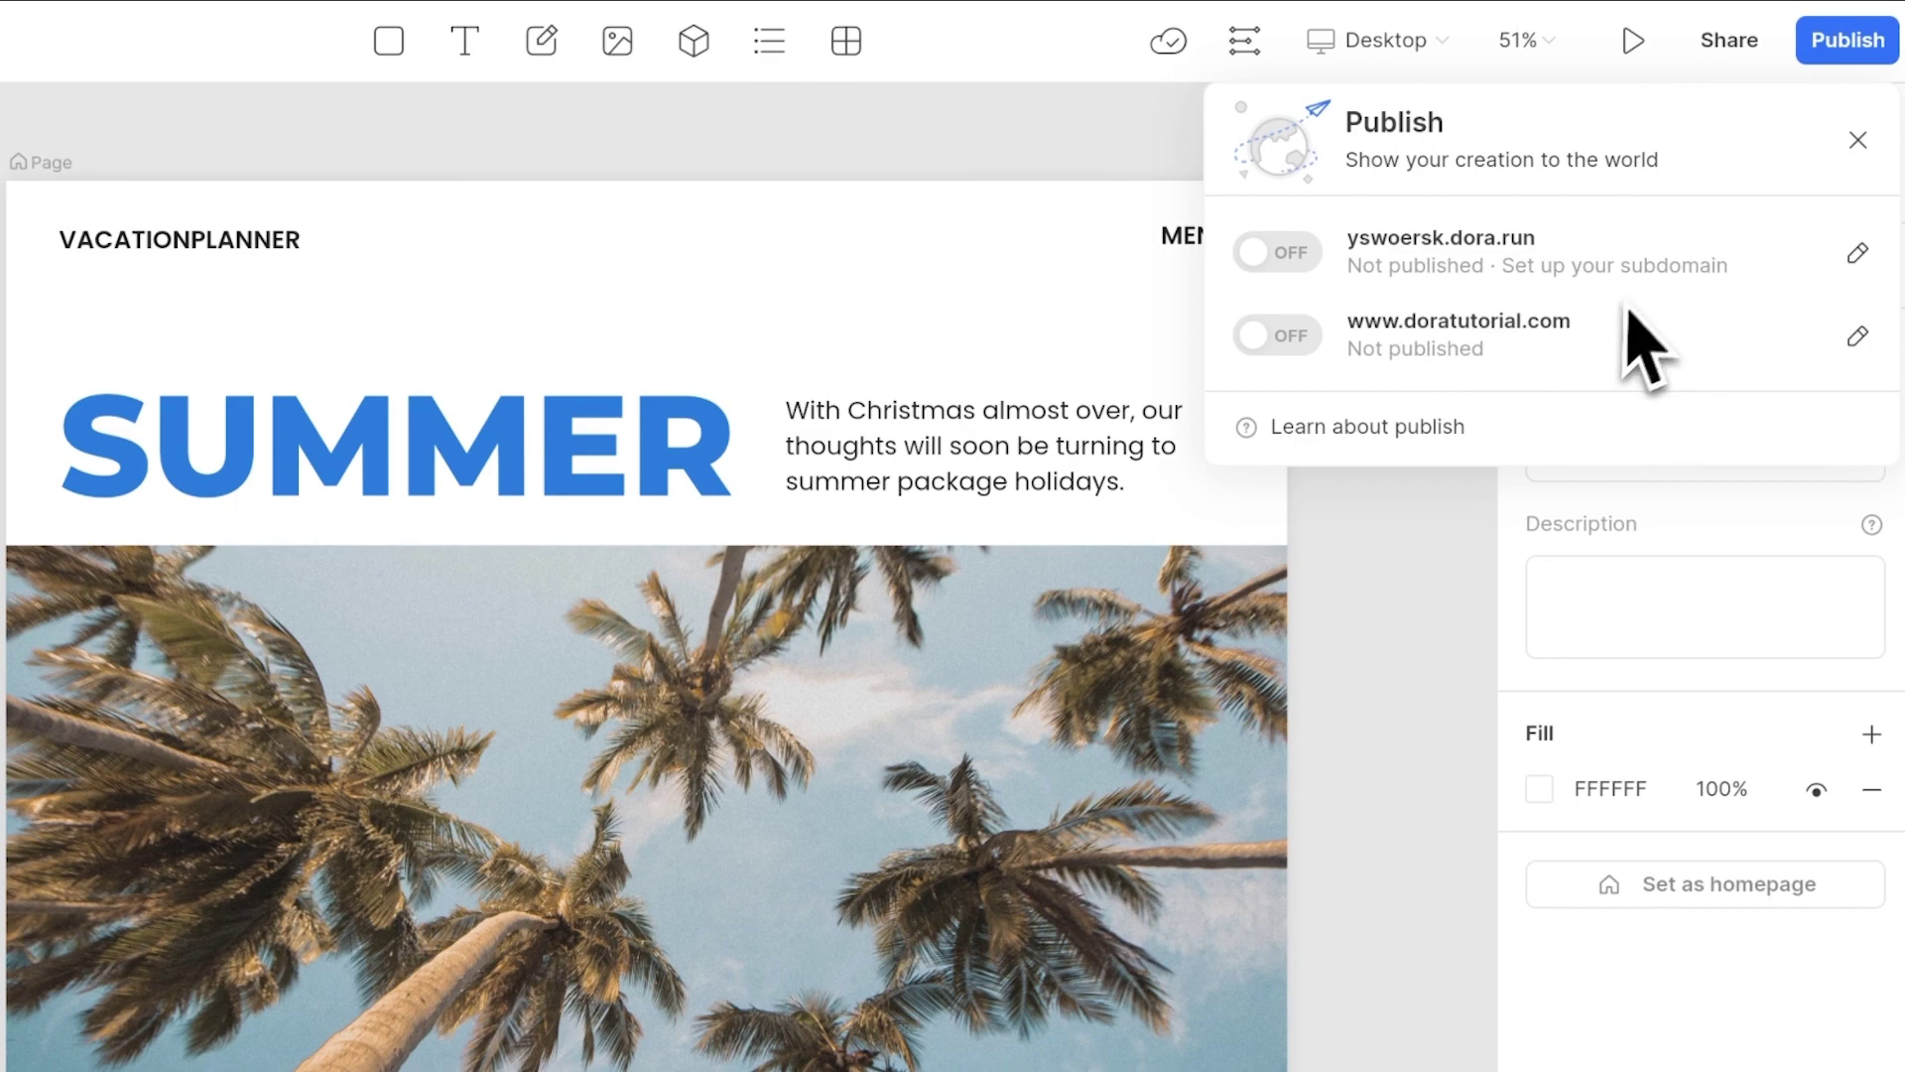
Step: Delete the doratutorial.com custom domain and bring up an empty custom-domain dialog
click(1858, 338)
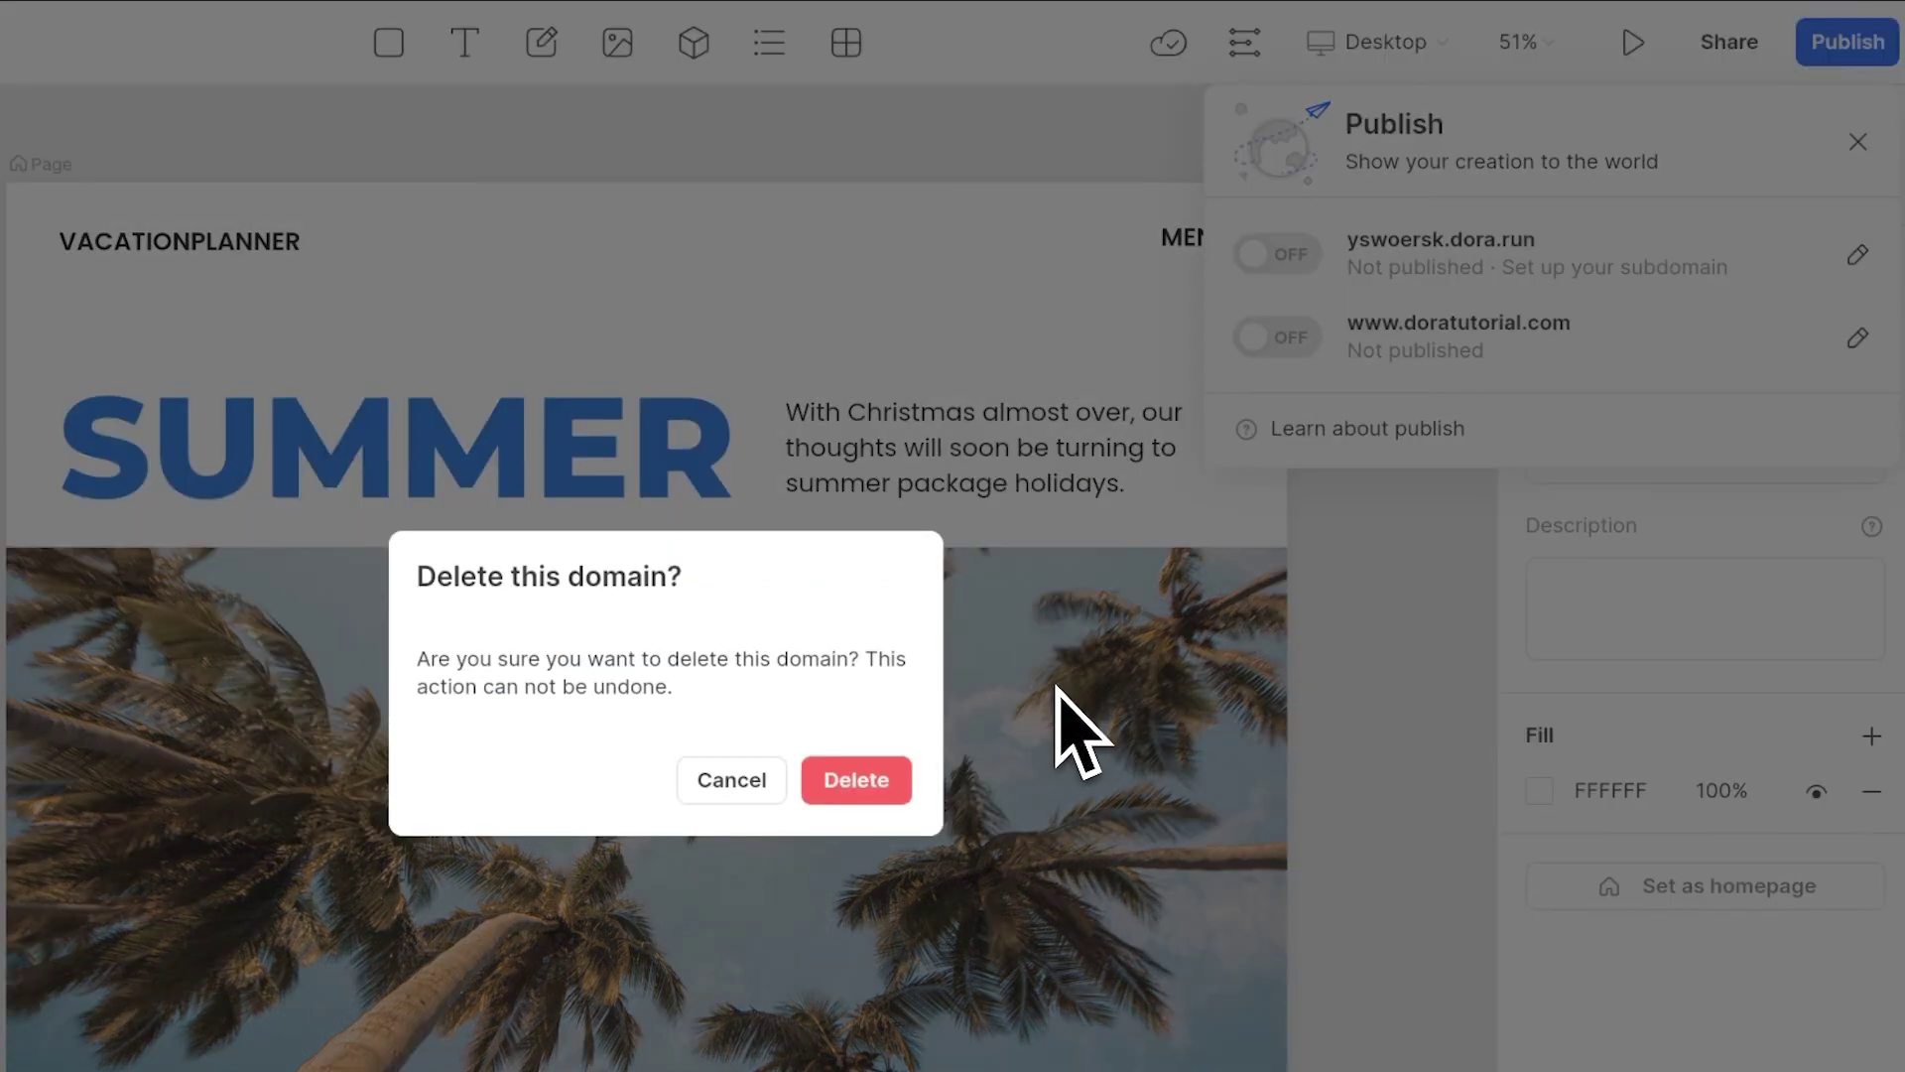
click(886, 784)
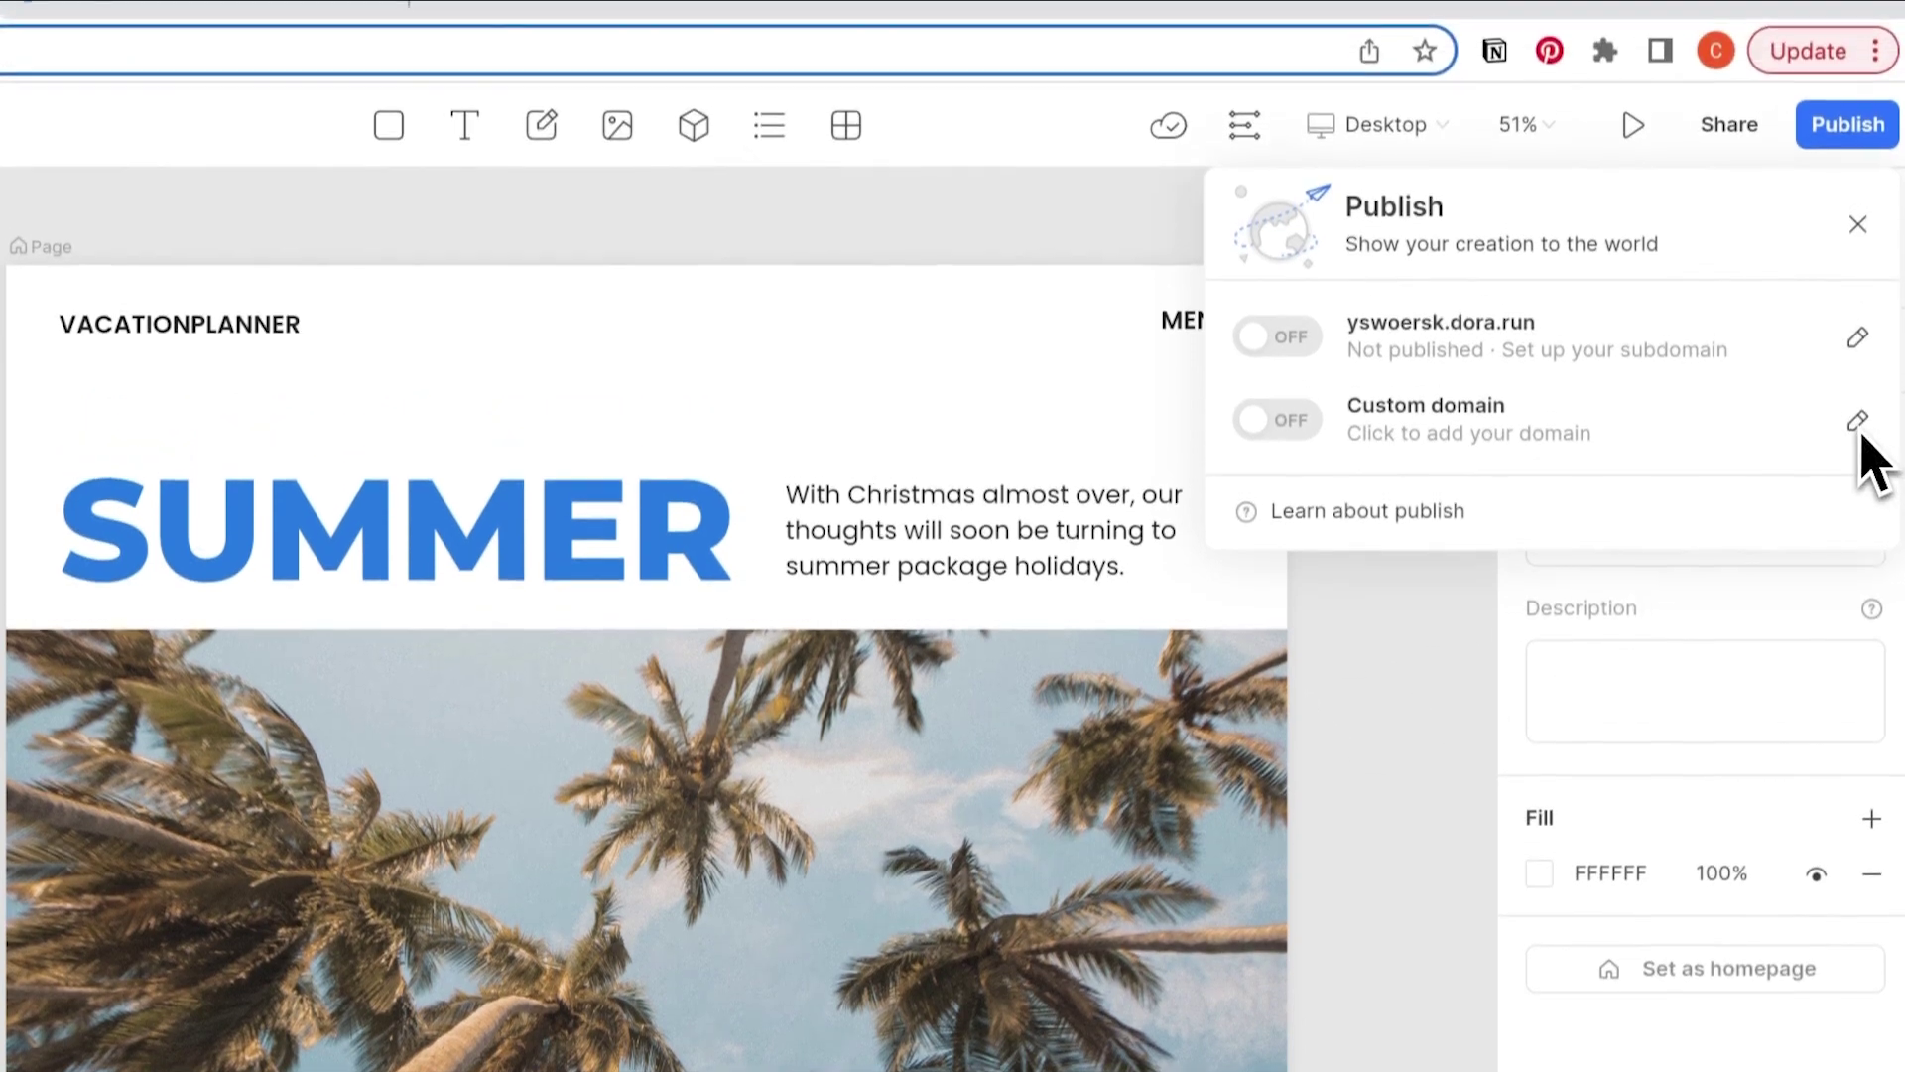
click(1857, 328)
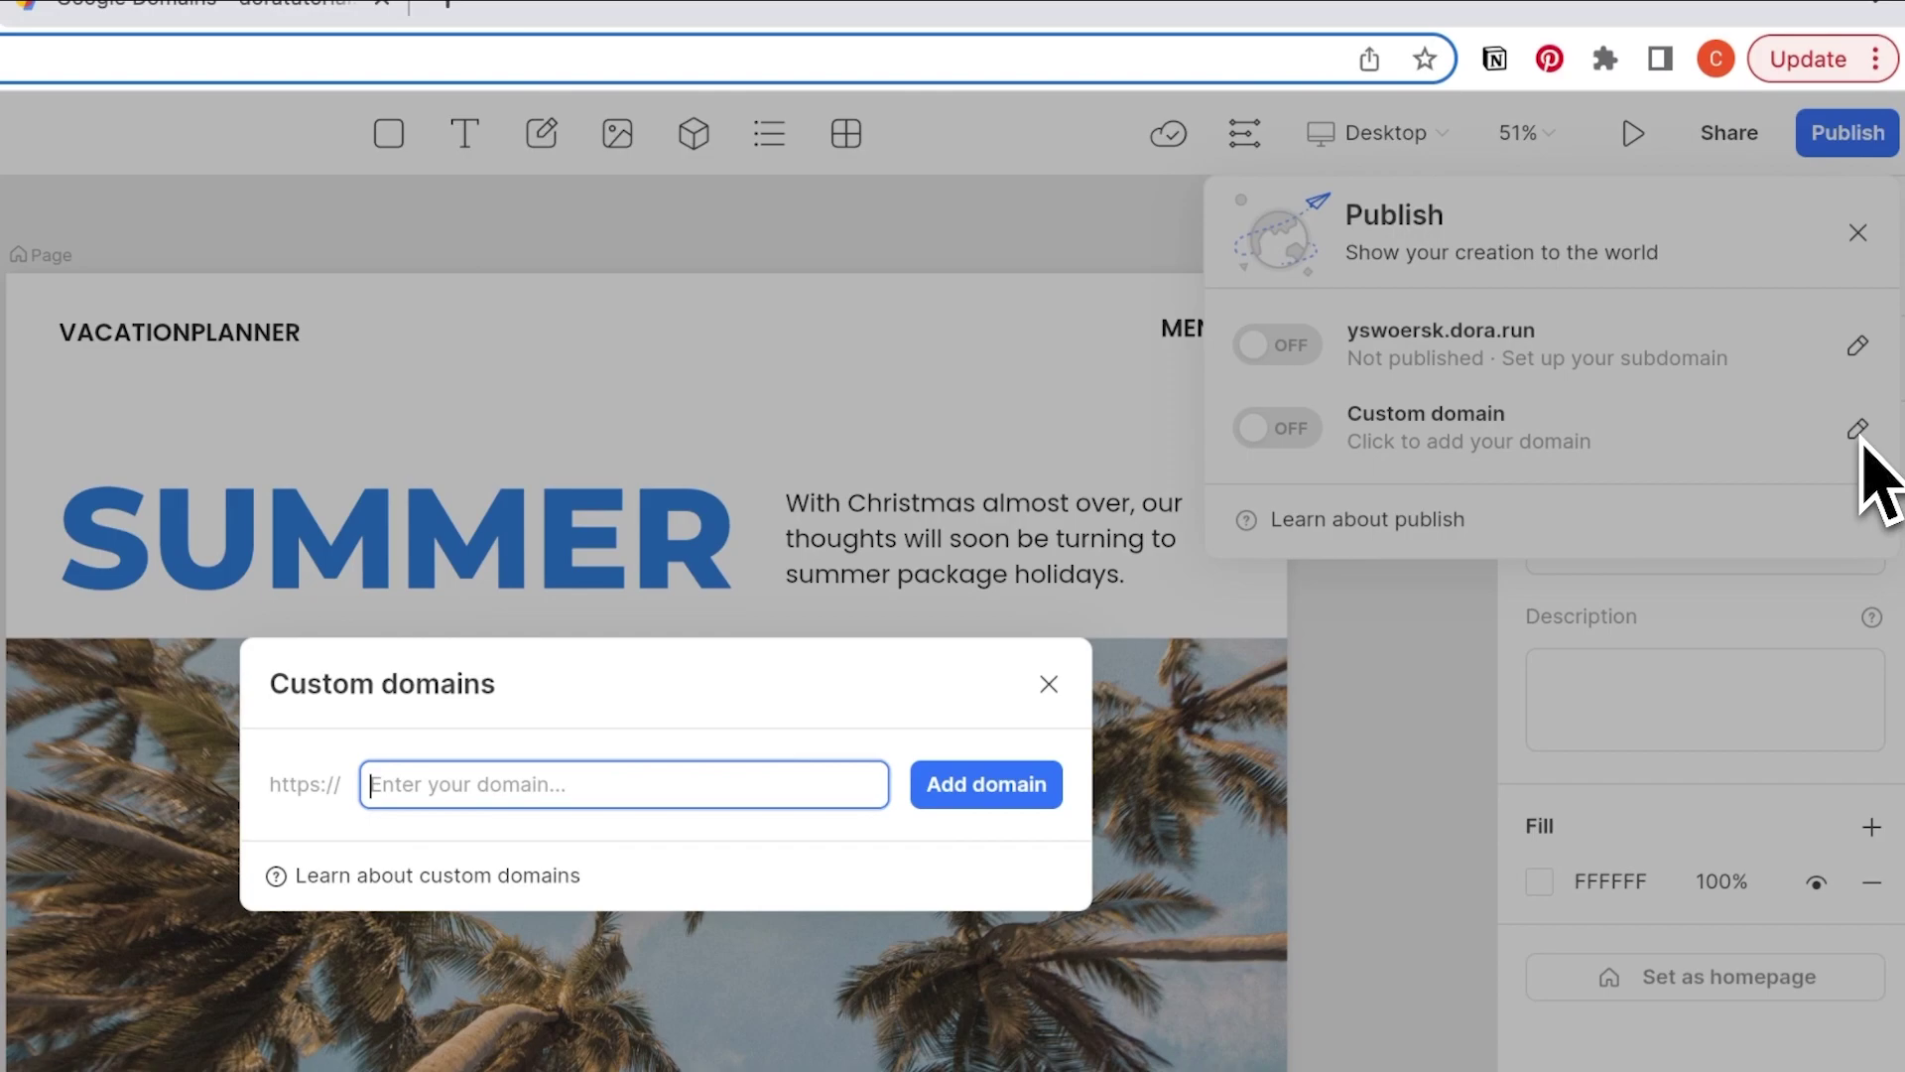
Step: Re-add doratutorial.com, verify its DNS, publish it, then start unpublishing it again
text(doratutorial)
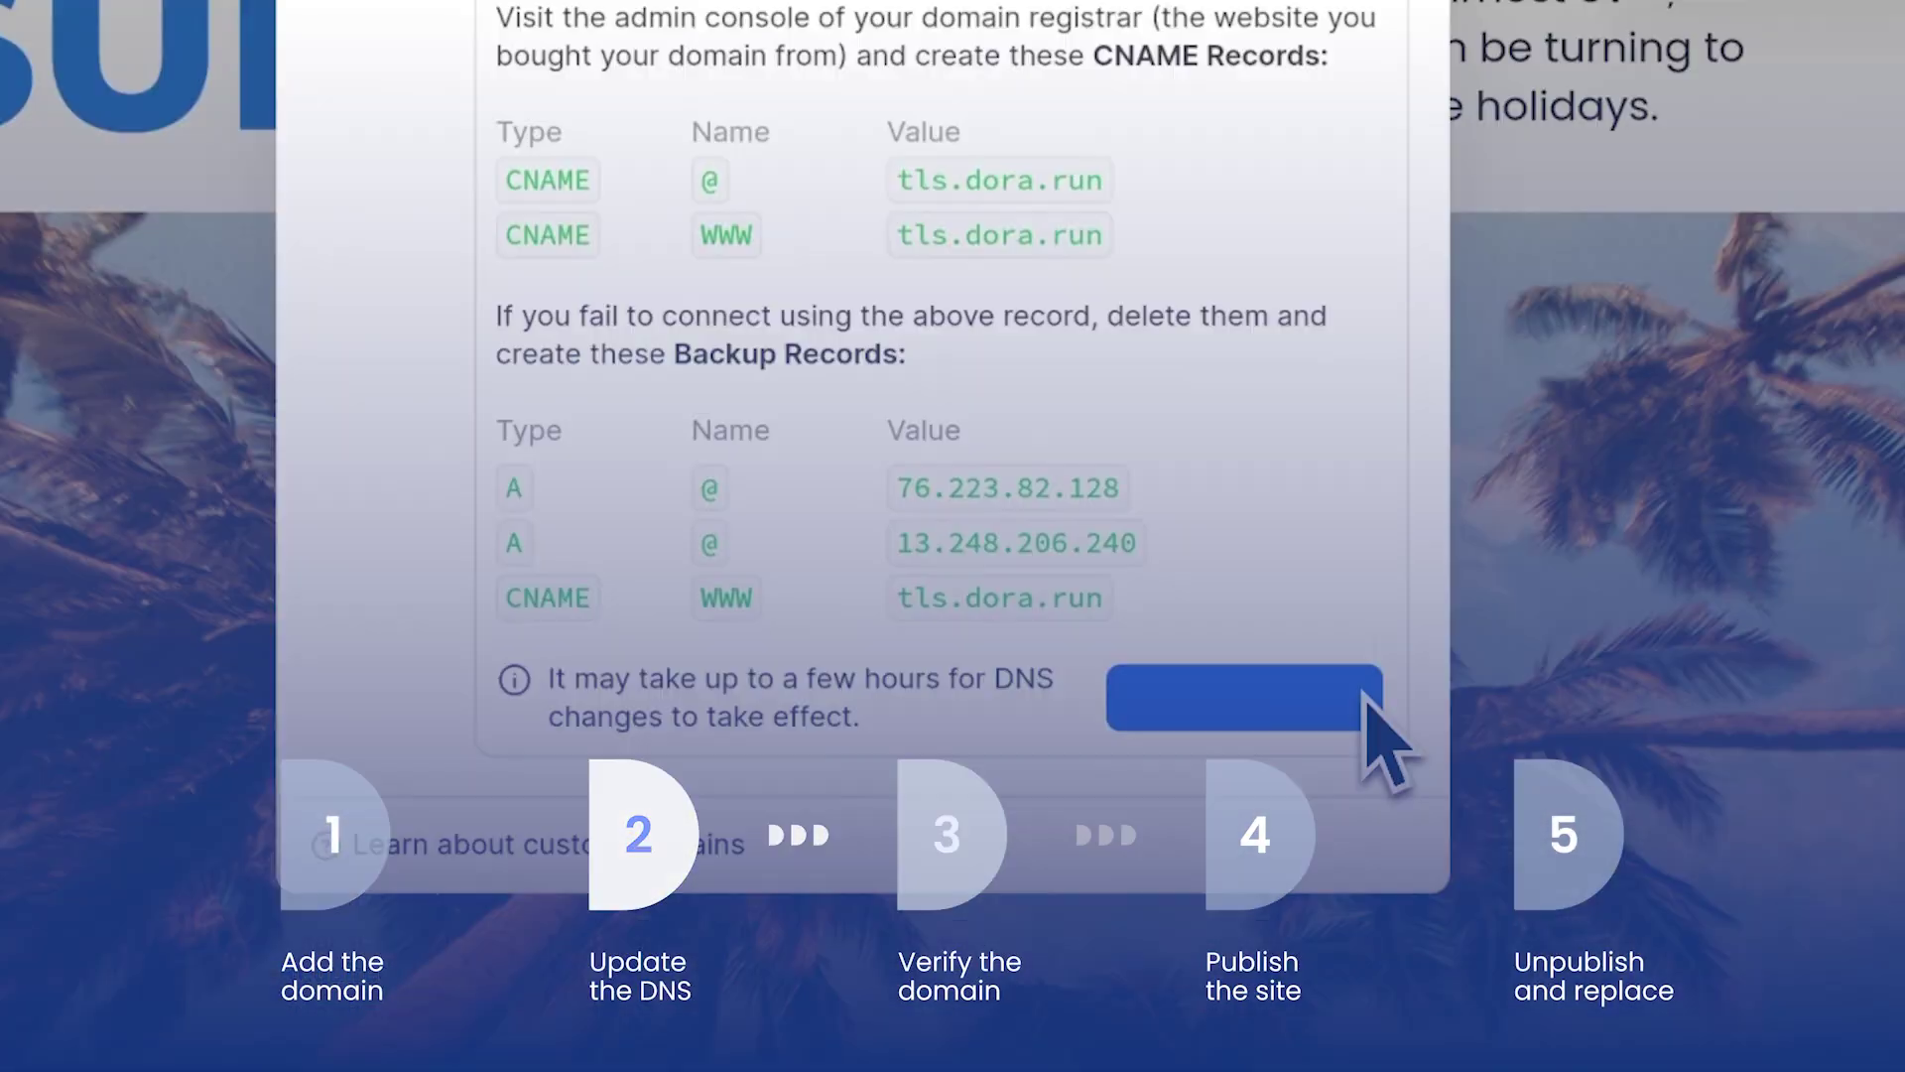
click(1367, 696)
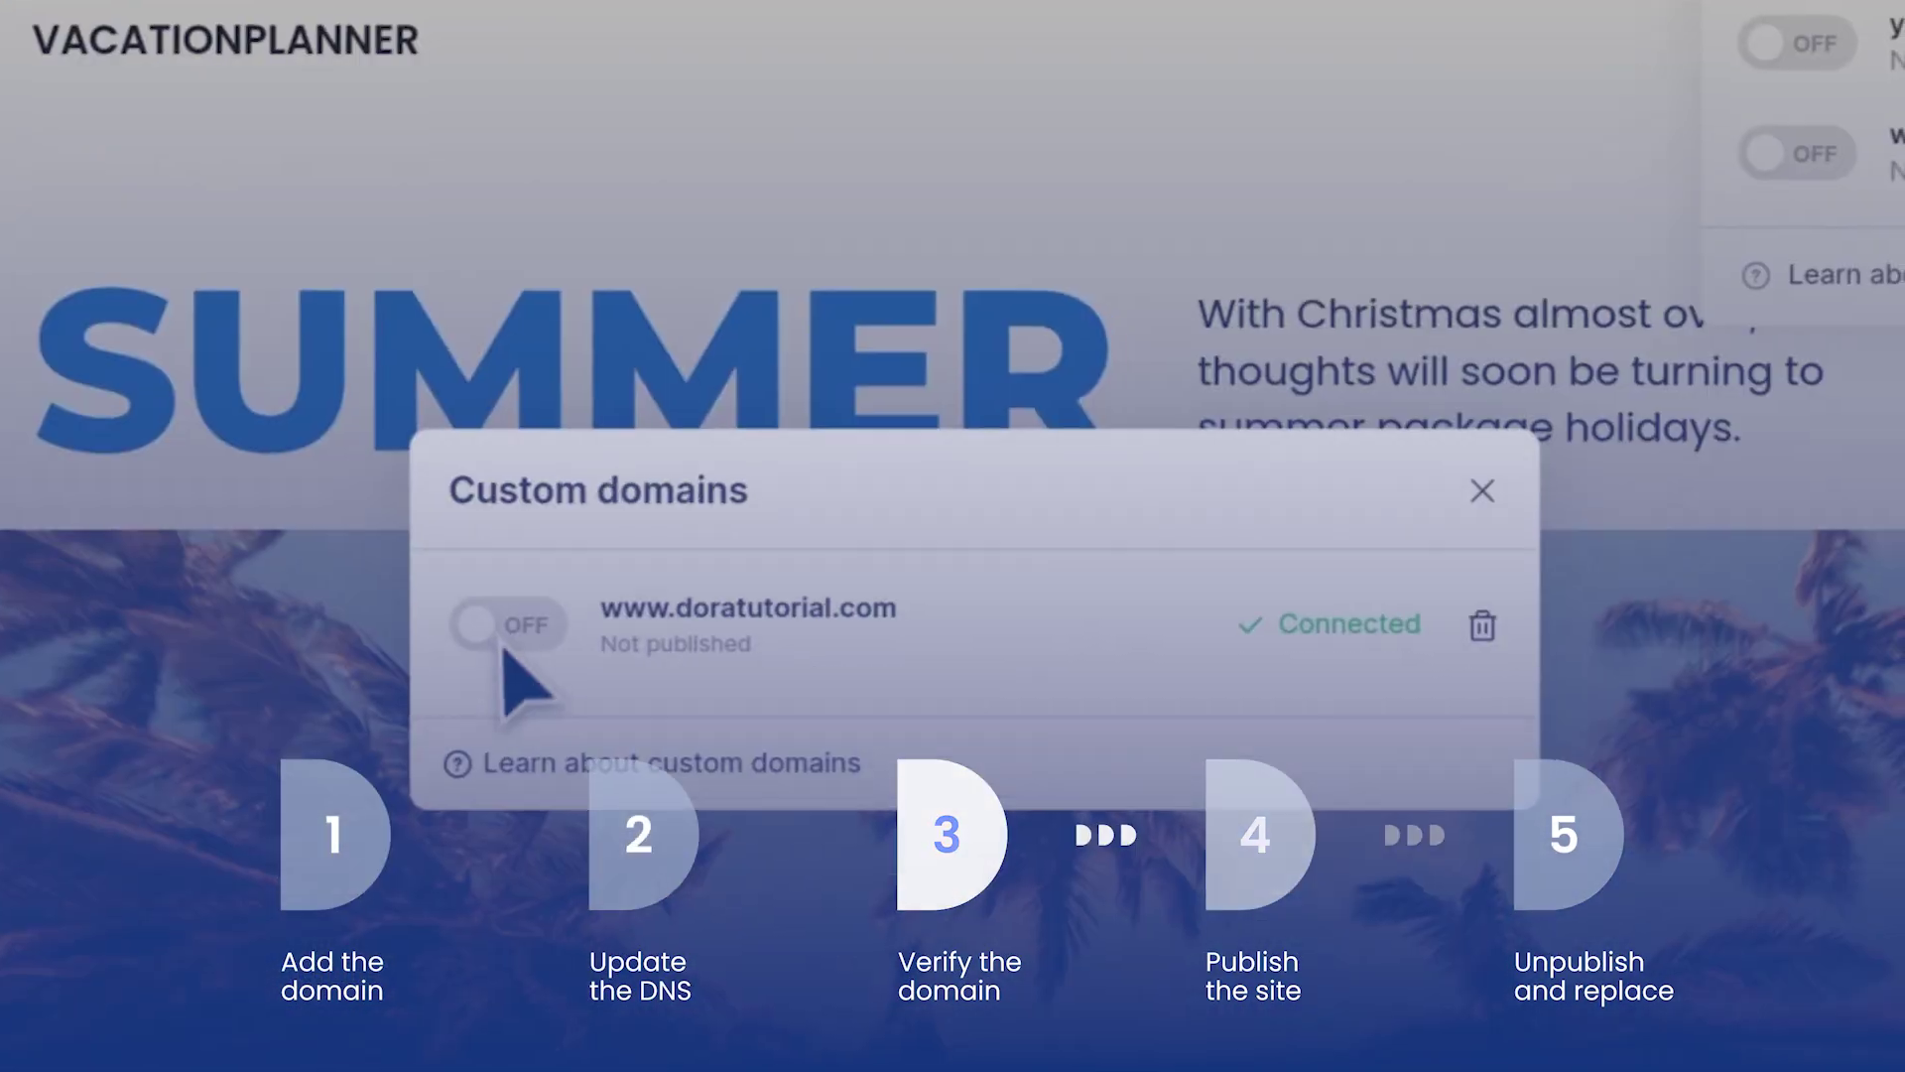
click(516, 625)
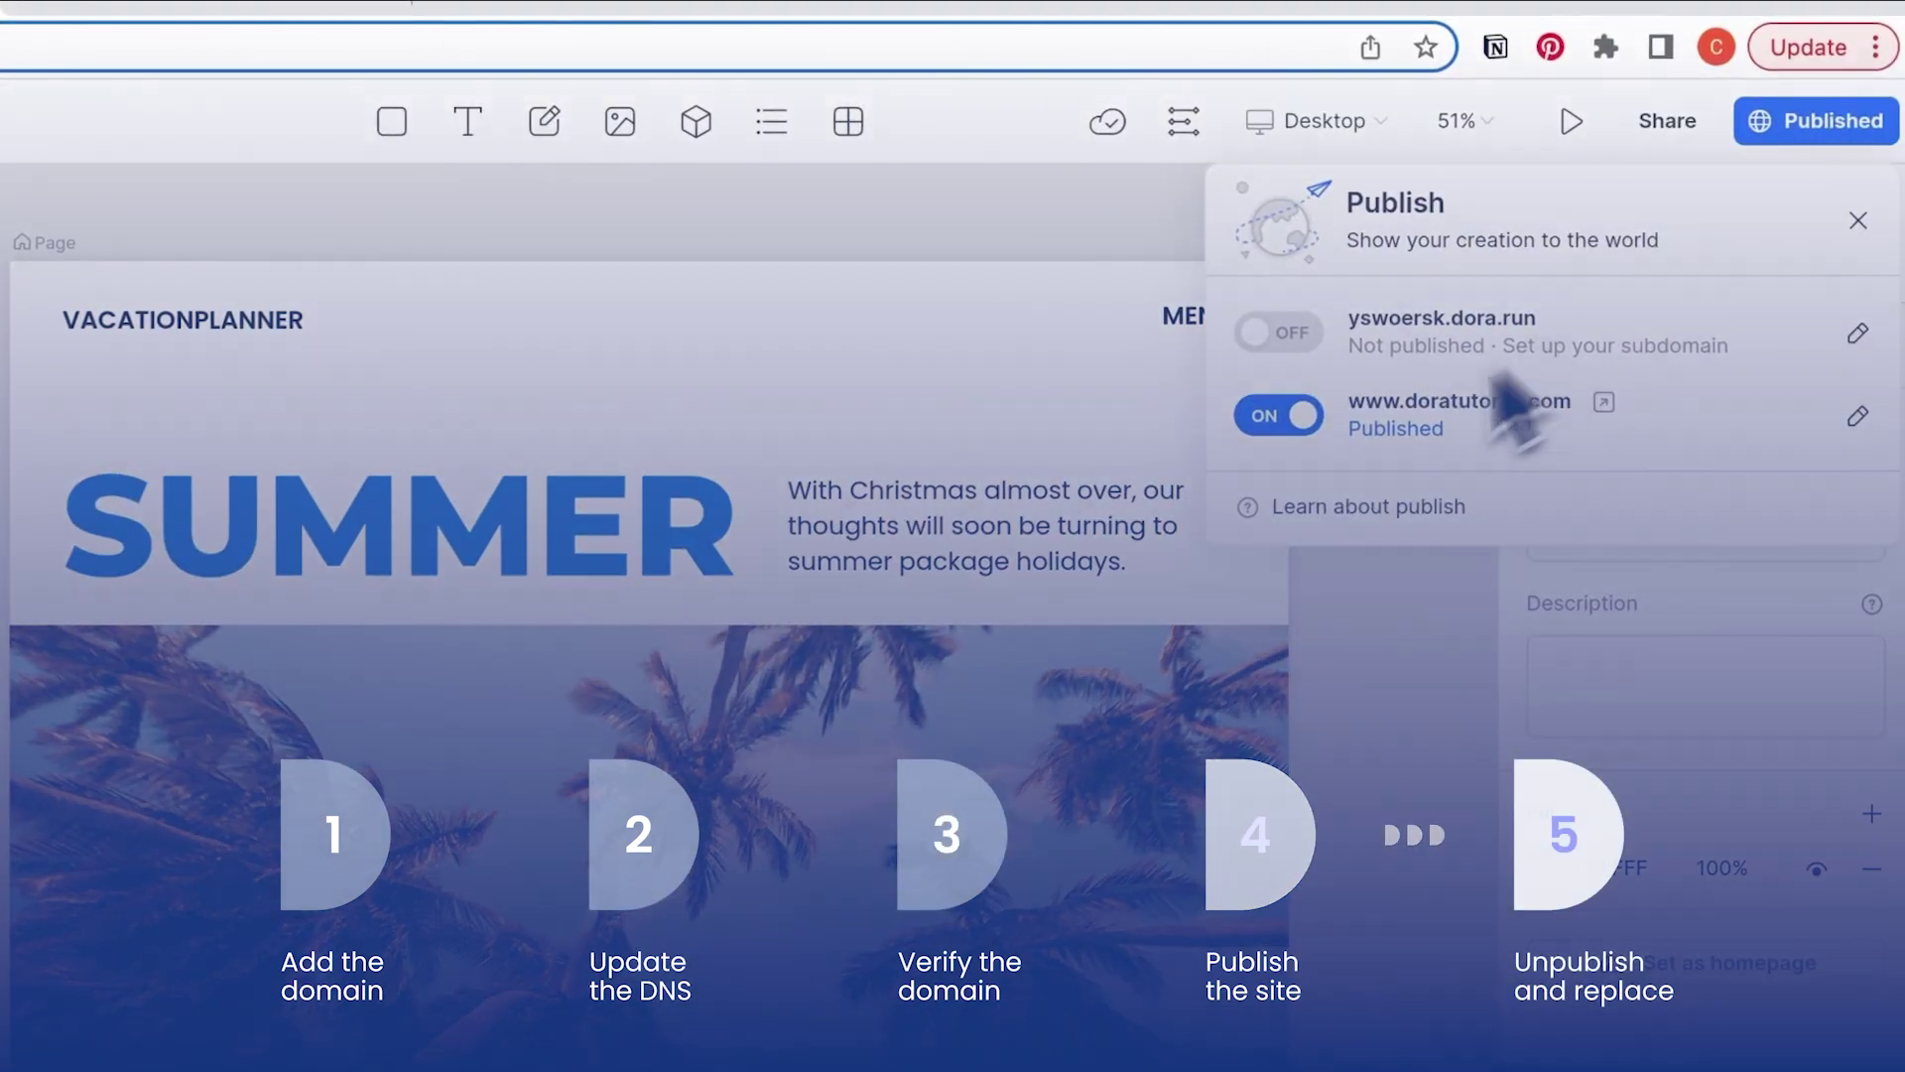
click(1280, 415)
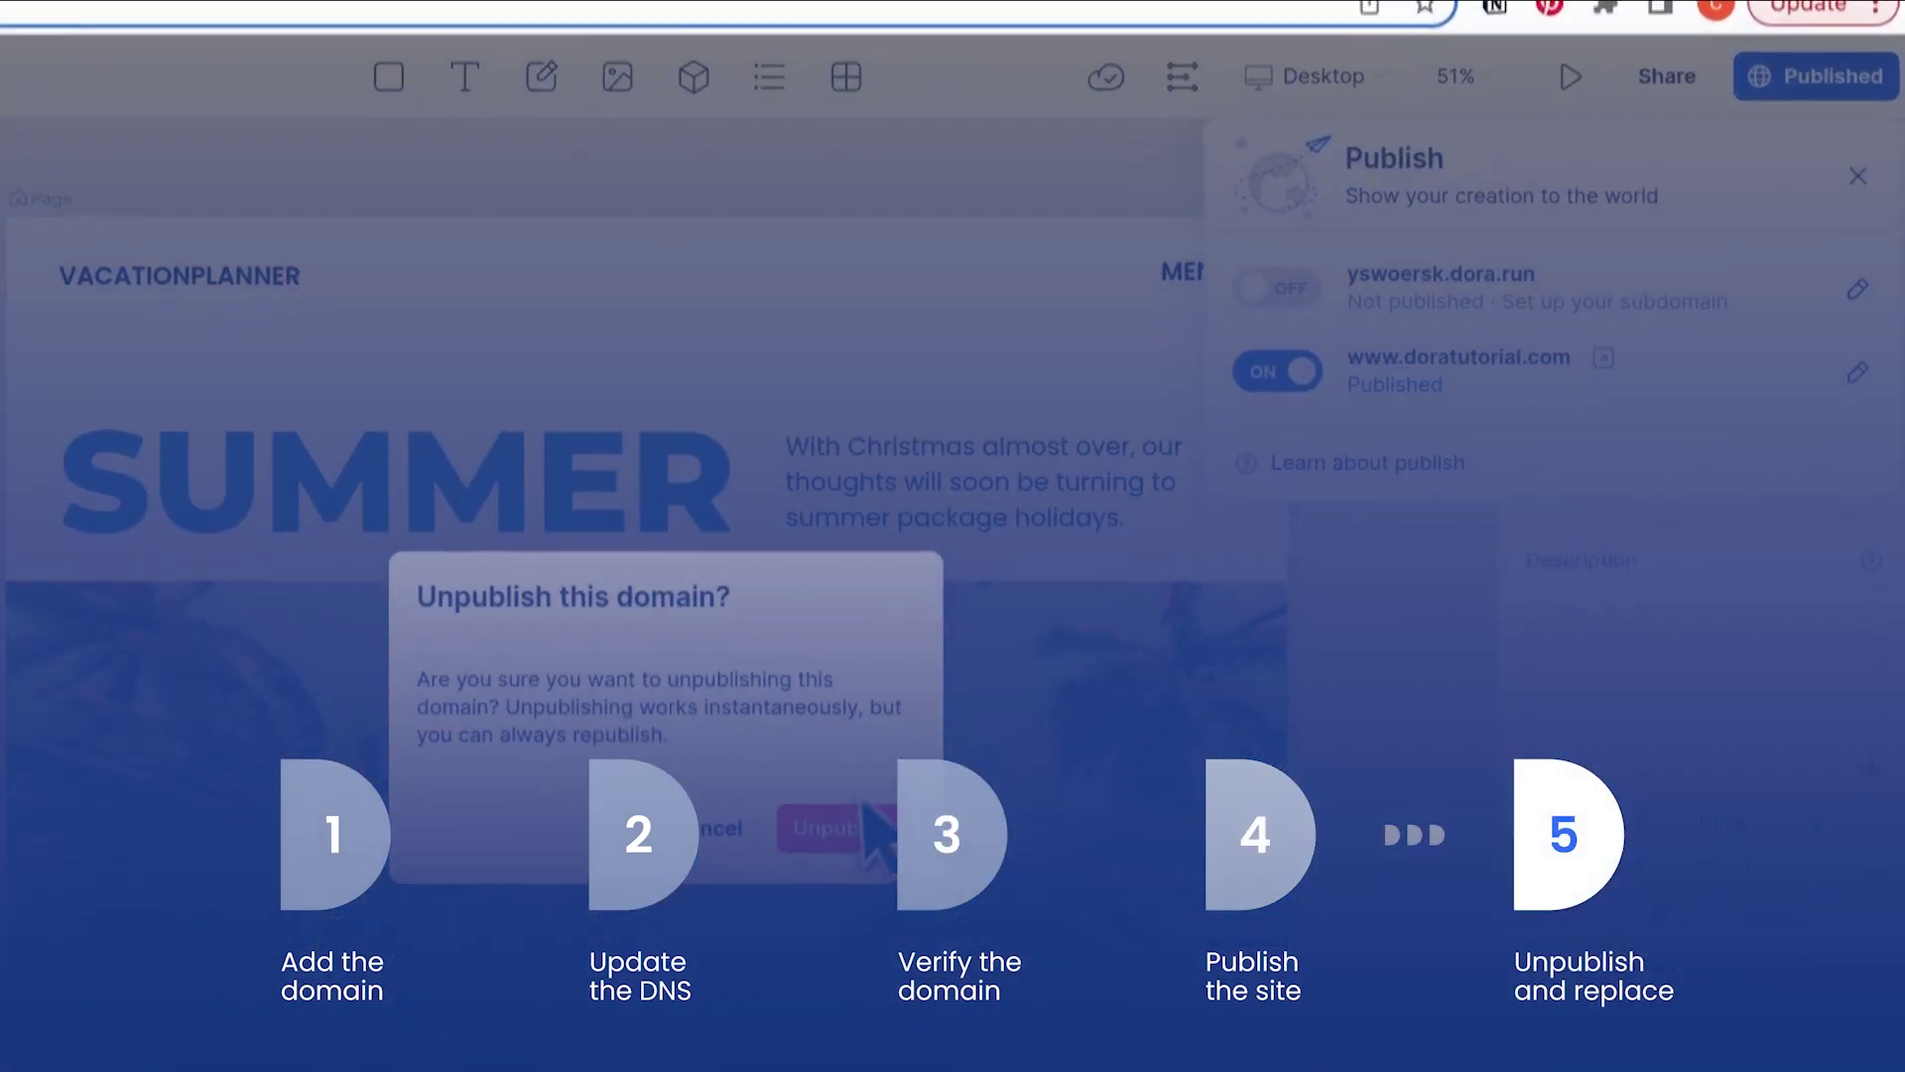